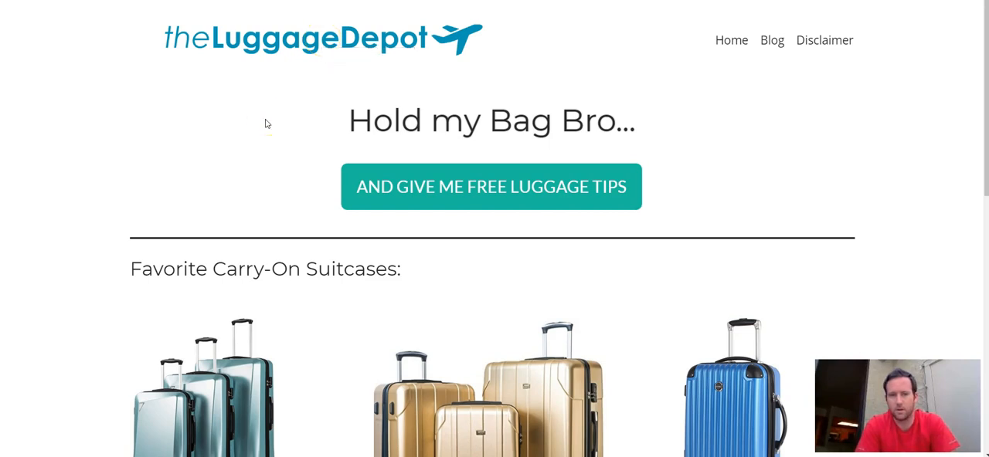
Step: Open the post "Best Carry-On Luggage Backpacks of 2018 (30+ Ideas)" from the homepage's most recent posts and view its content
scroll(267, 123, down, 8)
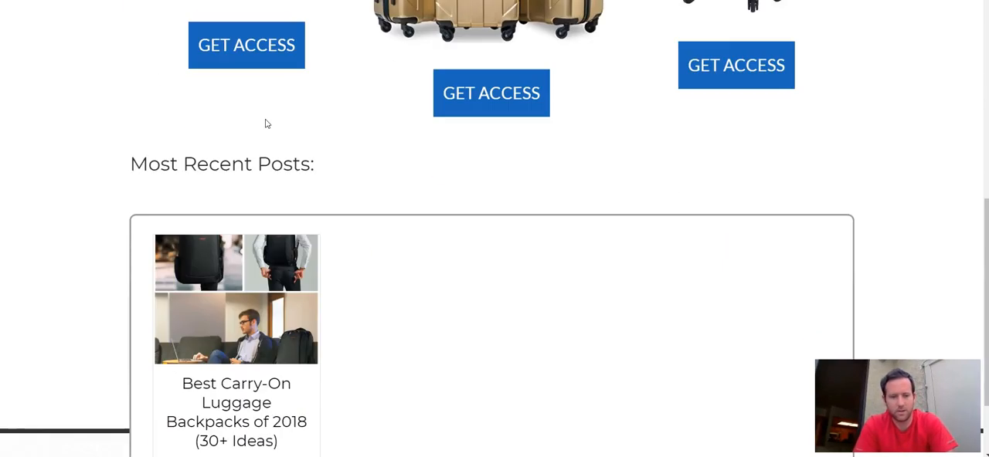
mouse_move(232, 282)
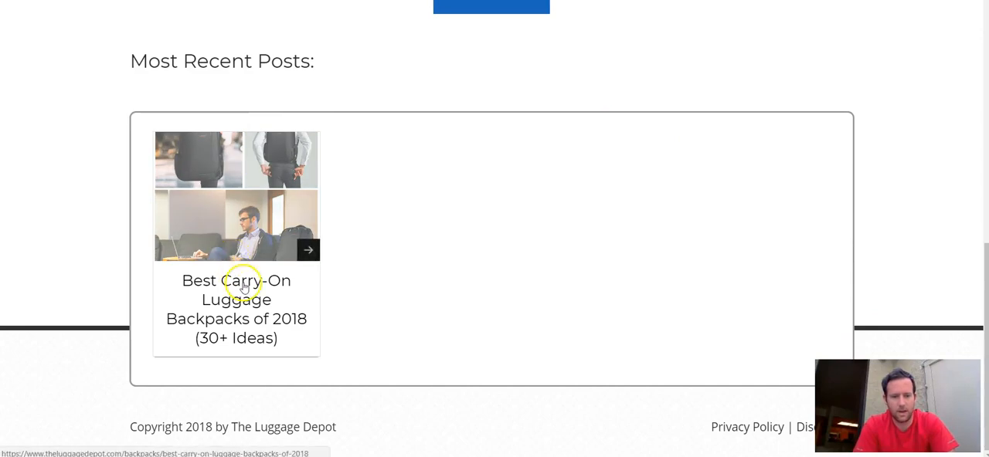
click(310, 252)
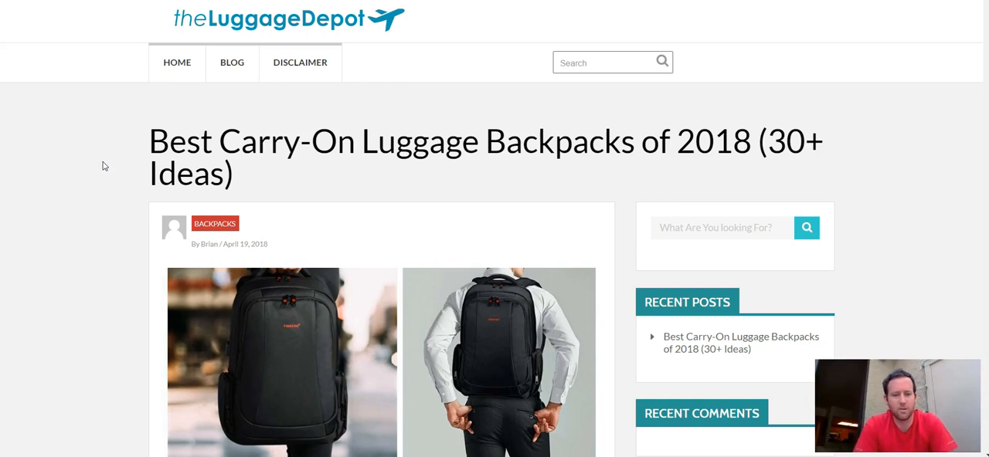
scroll(104, 166, down, 8)
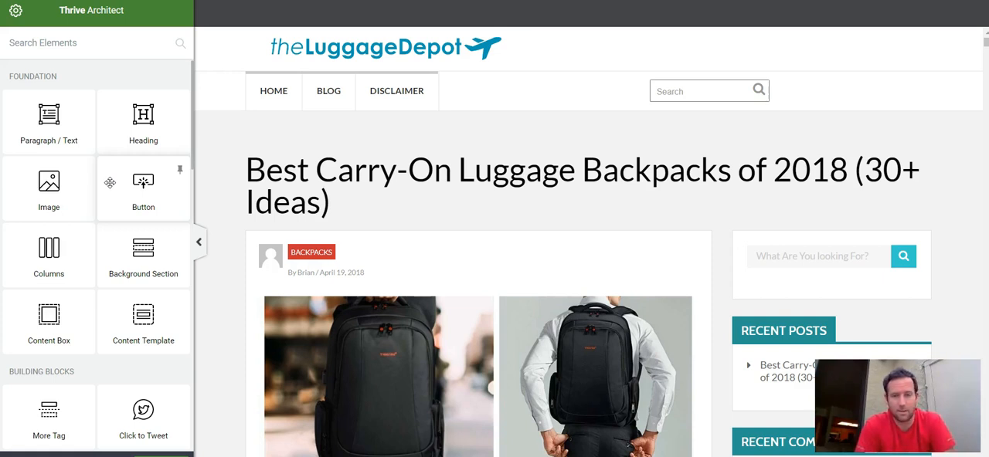
Step: Examine the post's title, opening backpack photo collage and introductory paragraphs in the Thrive Architect editor
click(90, 123)
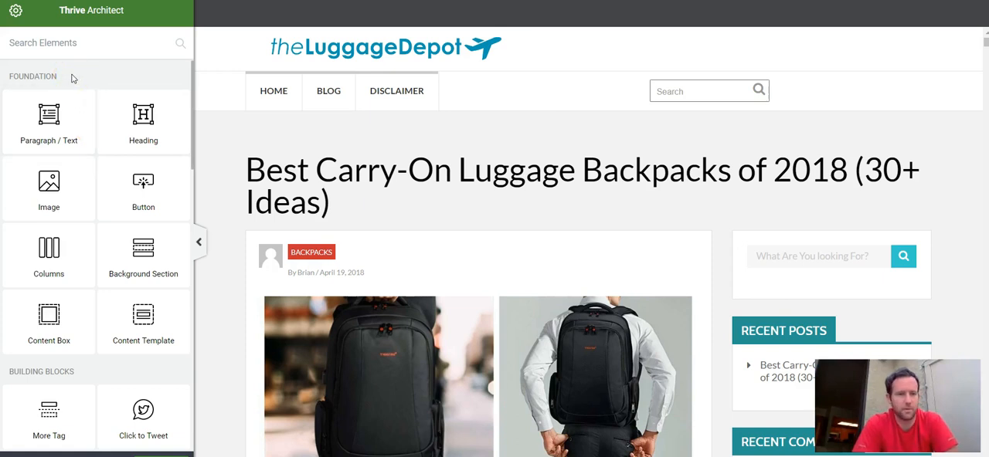
scroll(333, 168, down, 3)
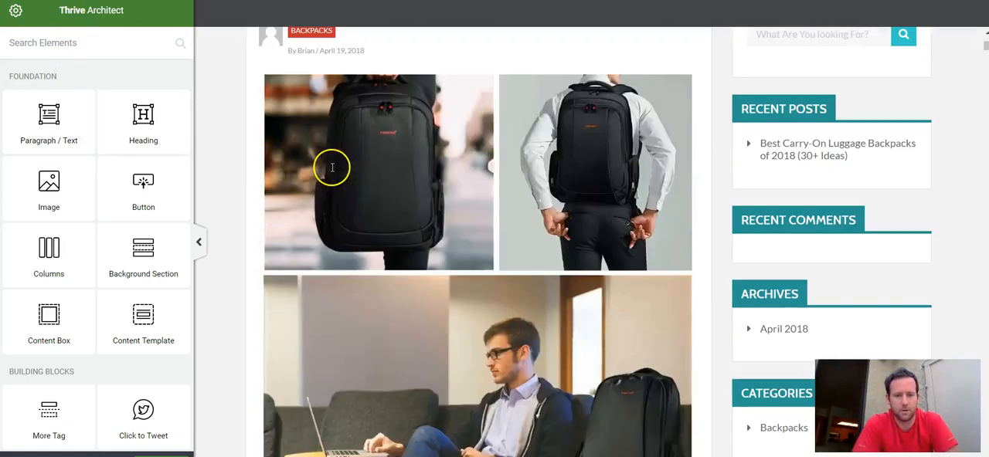
scroll(332, 168, down, 5)
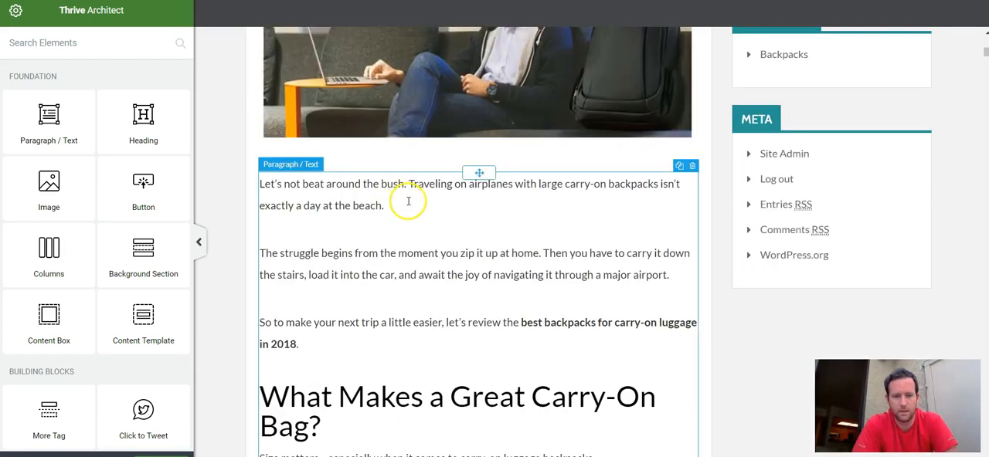
scroll(406, 199, up, 2)
scroll(408, 201, down, 3)
scroll(411, 203, up, 4)
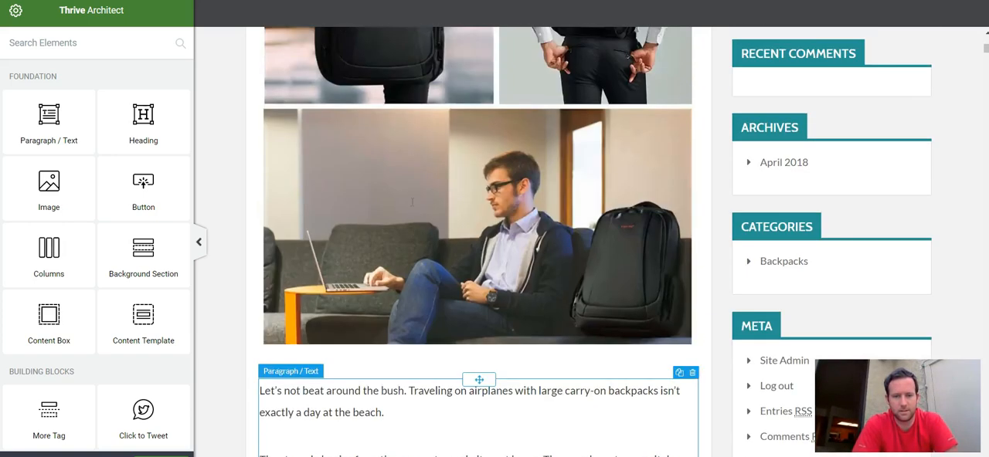
scroll(502, 155, up, 2)
scroll(502, 155, down, 2)
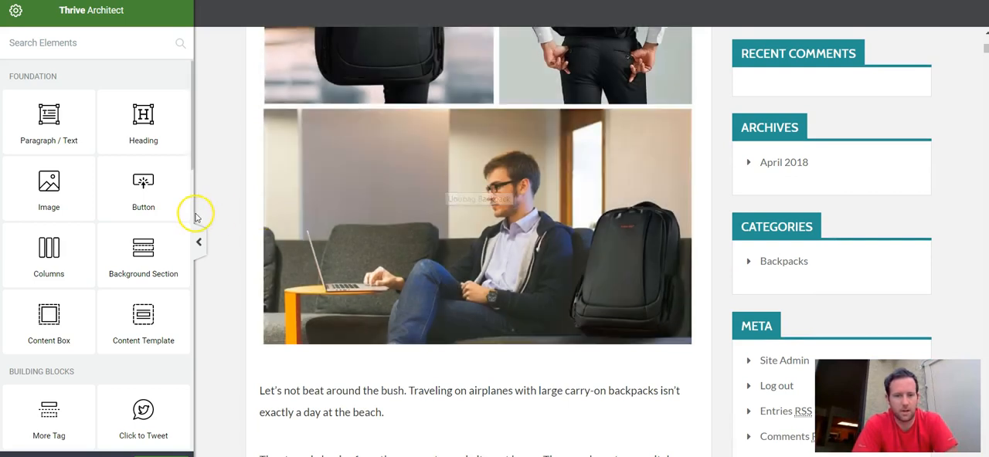
scroll(244, 243, down, 5)
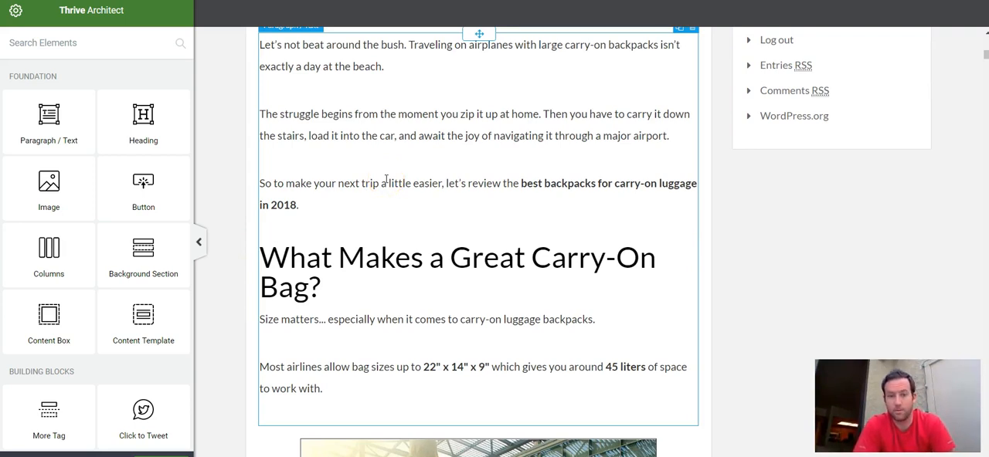
scroll(386, 180, up, 2)
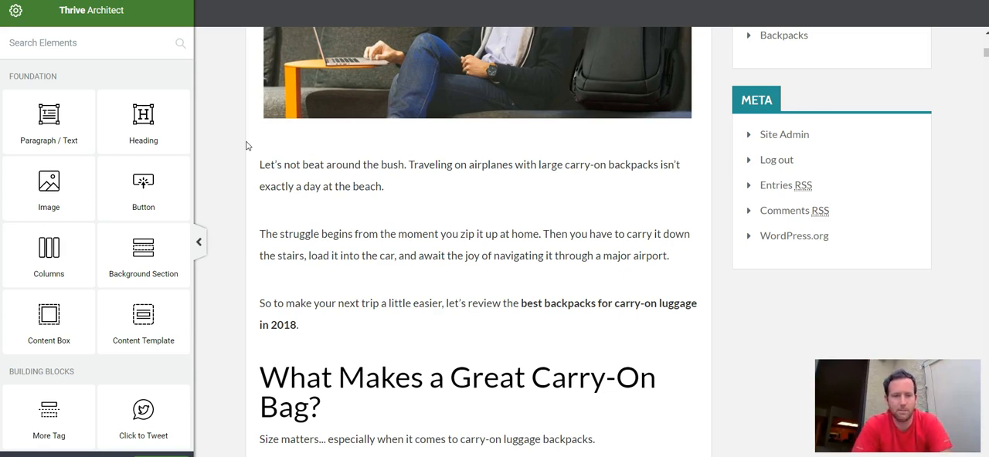
scroll(247, 145, up, 9)
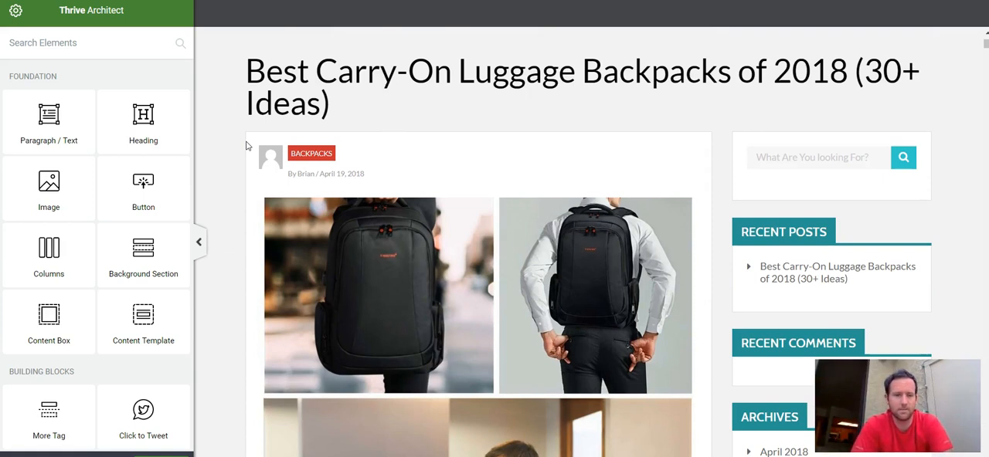
Step: Review the layout of the "What Makes a Great Carry-On Bag?" section, including its text spacing and captioned airport image
scroll(246, 146, down, 8)
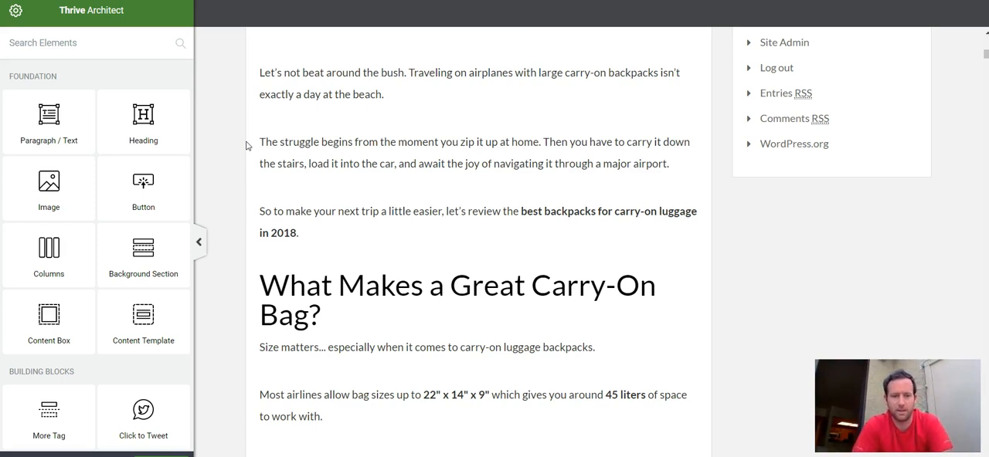
scroll(247, 147, down, 3)
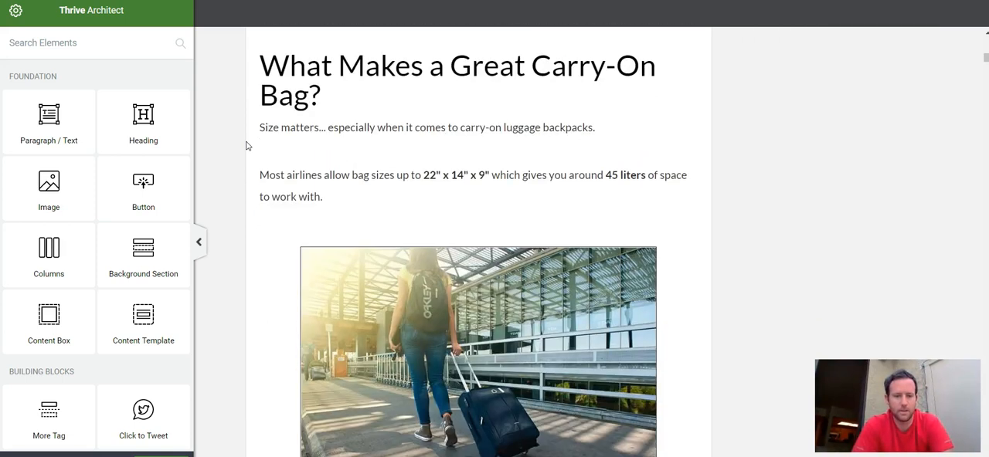
scroll(416, 162, down, 2)
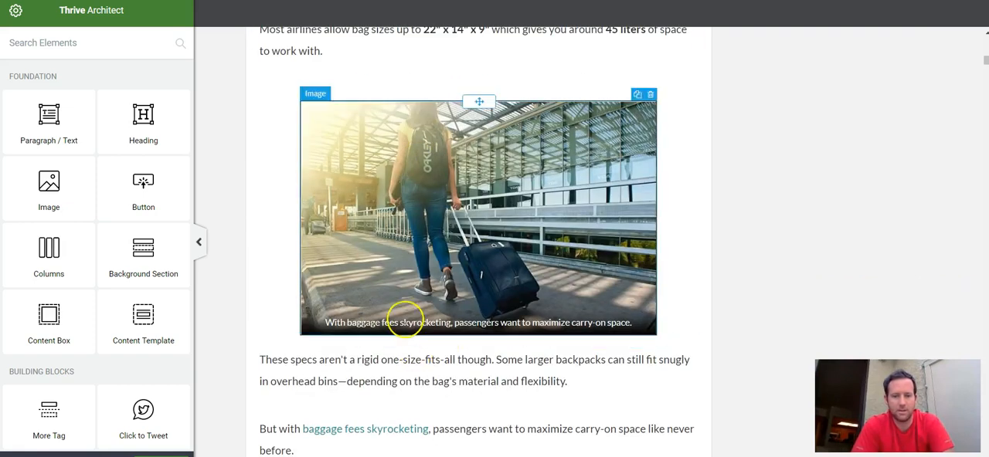
scroll(218, 166, down, 15)
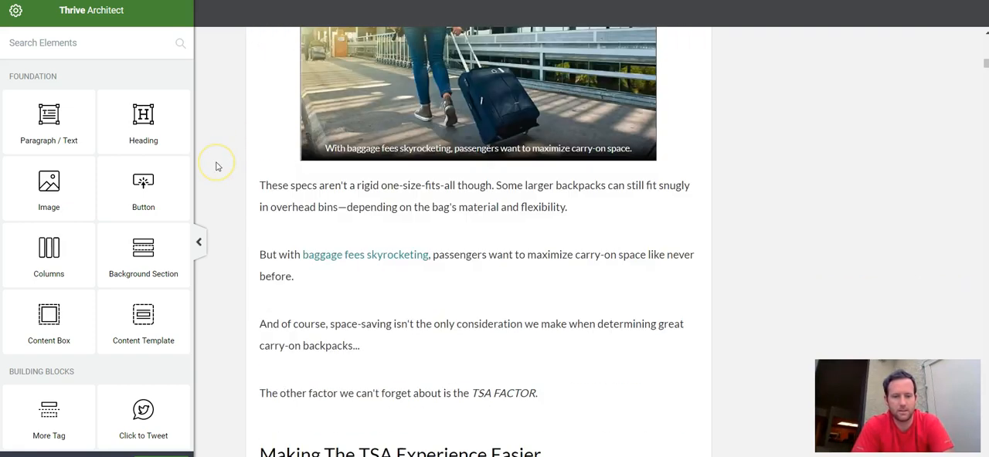
scroll(216, 165, up, 20)
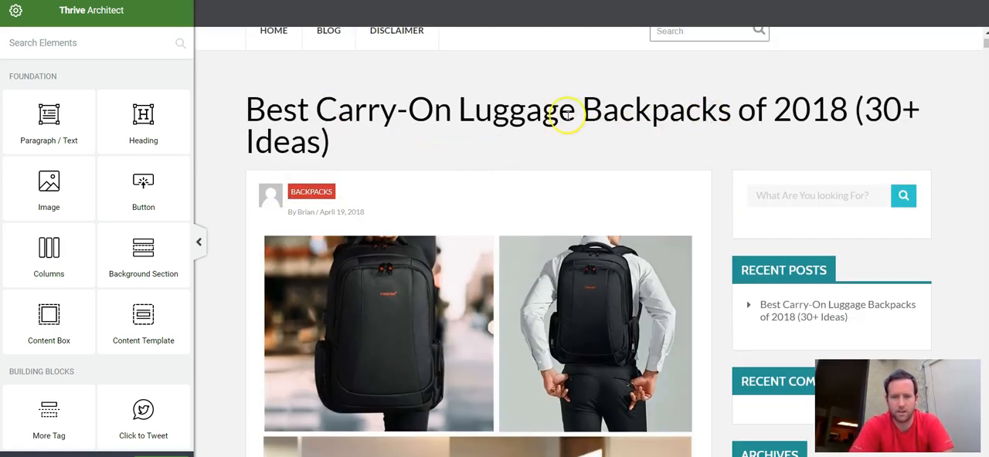
scroll(586, 151, down, 5)
scroll(586, 151, down, 3)
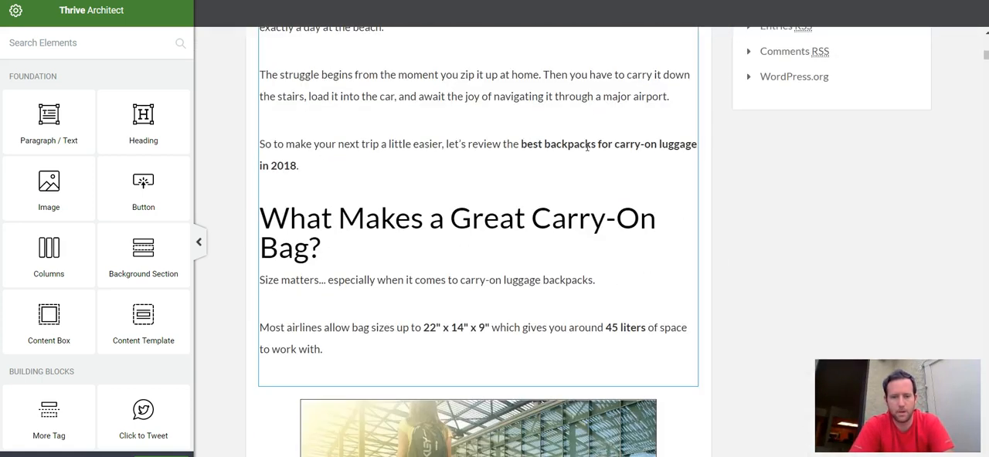
click(720, 213)
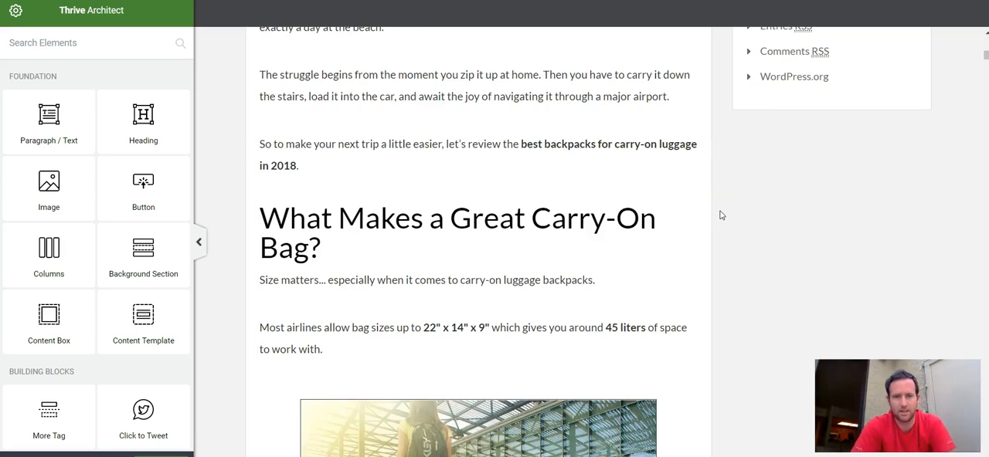
scroll(720, 216, down, 1)
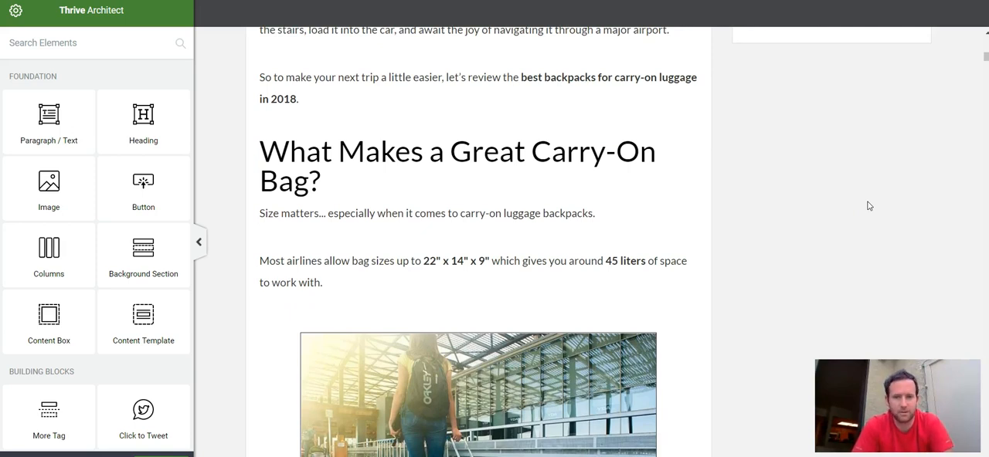
scroll(869, 206, down, 2)
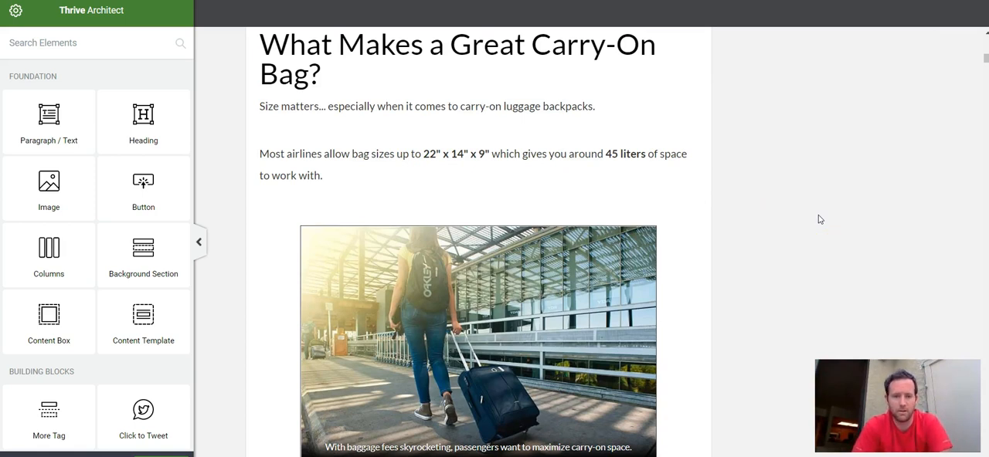
scroll(821, 220, down, 3)
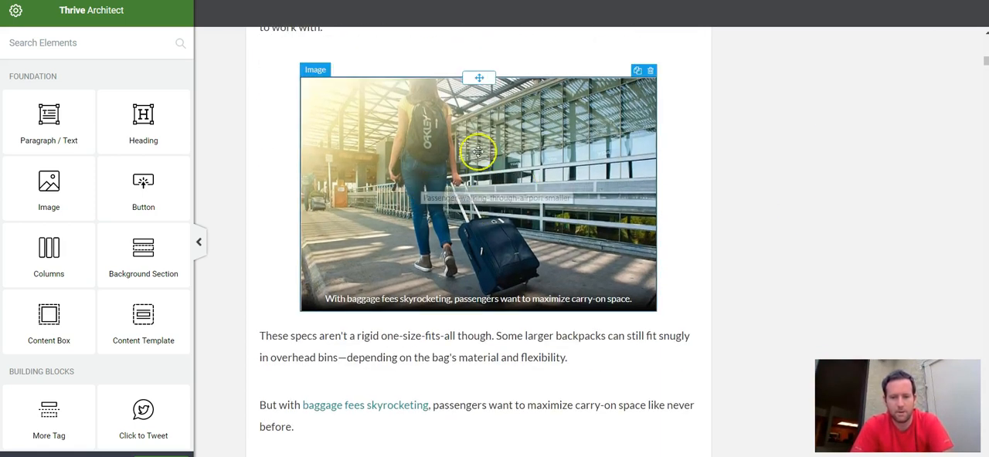
scroll(711, 242, down, 3)
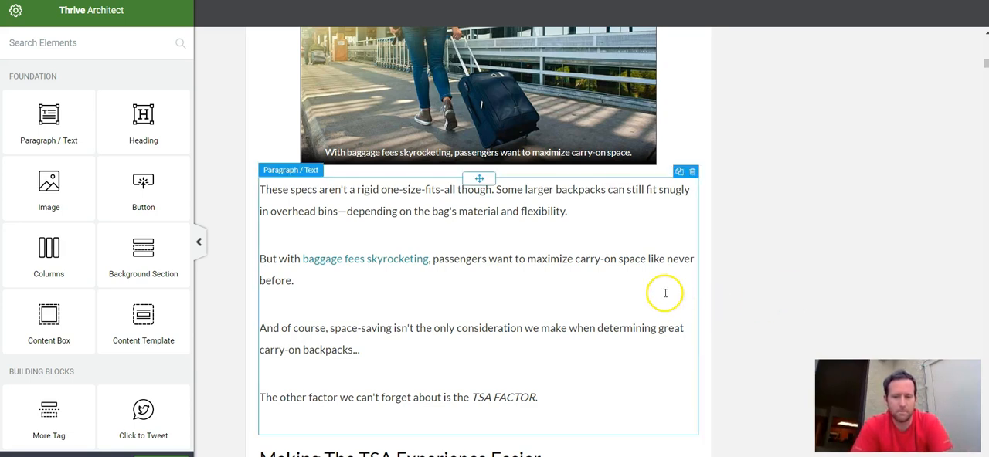
Step: Review the "Making The TSA Experience Easier" section and its list of backpack shopping questions with plane icons
scroll(662, 291, down, 2)
scroll(746, 253, down, 2)
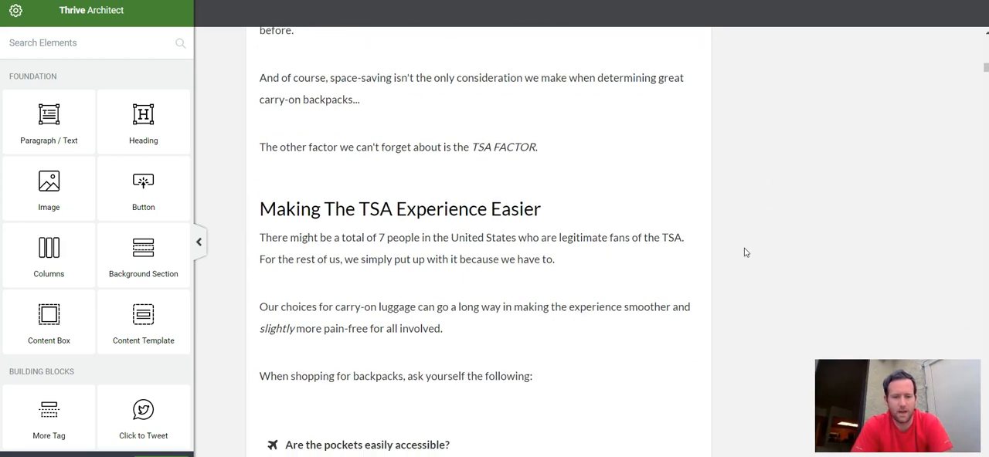
scroll(745, 251, down, 4)
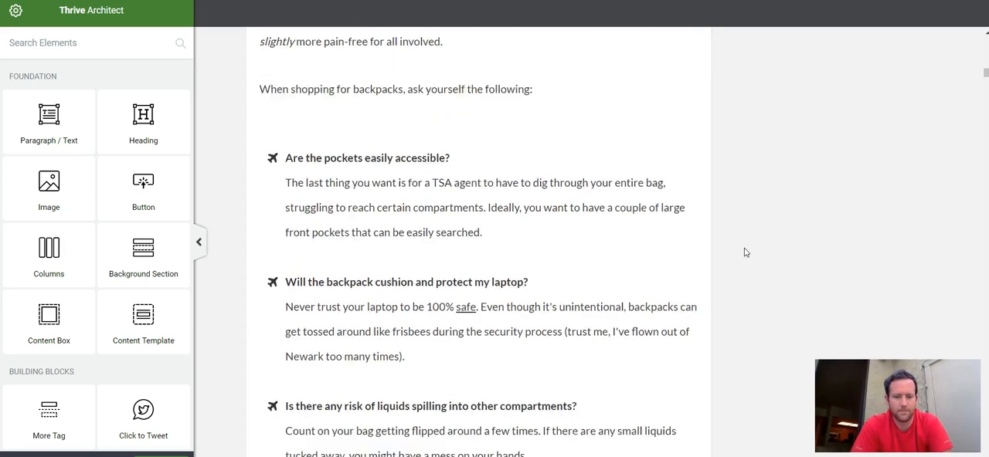
click(265, 149)
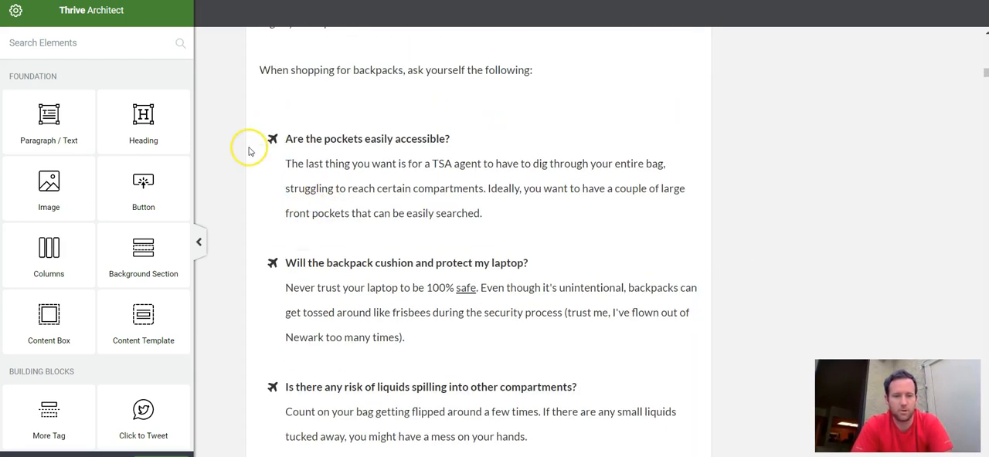
scroll(249, 151, up, 2)
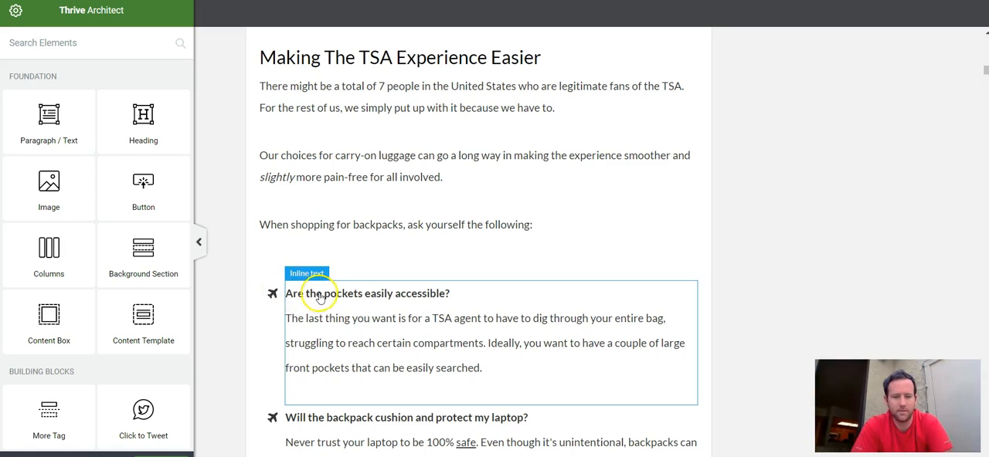
scroll(229, 274, up, 1)
scroll(229, 274, down, 3)
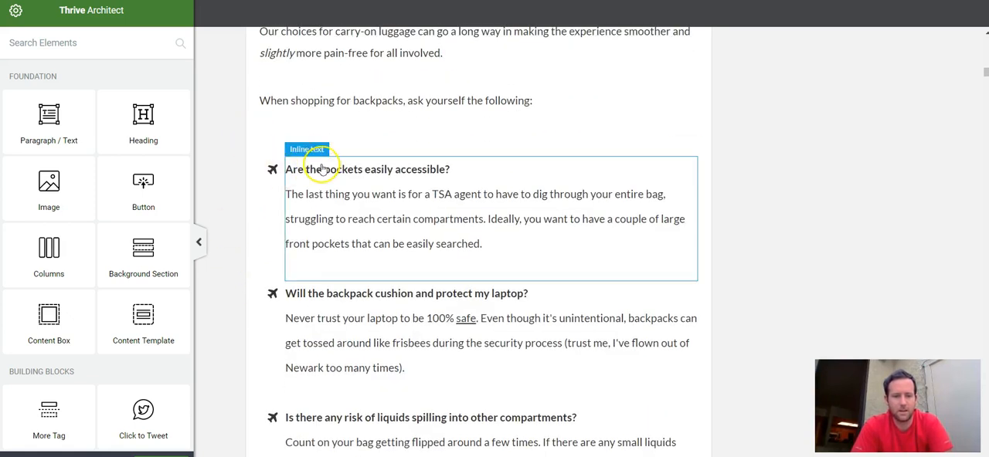
scroll(270, 190, down, 2)
scroll(270, 190, down, 1)
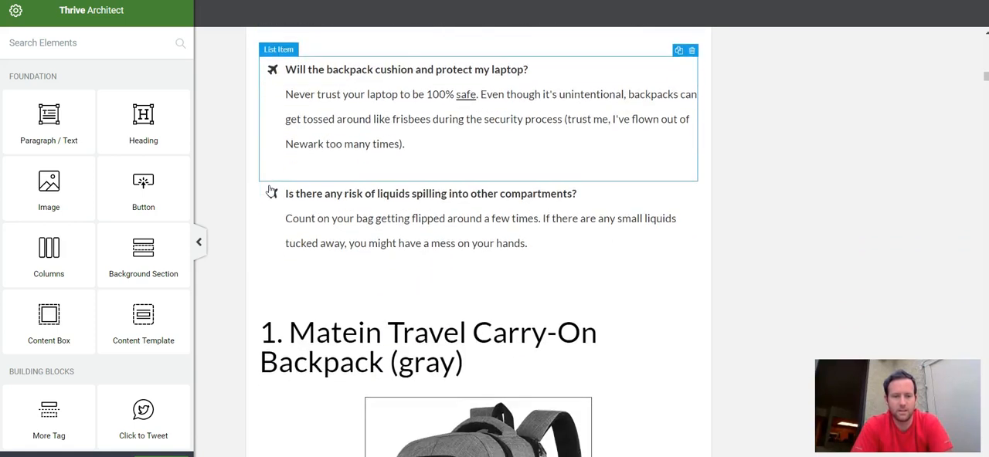
scroll(267, 194, up, 2)
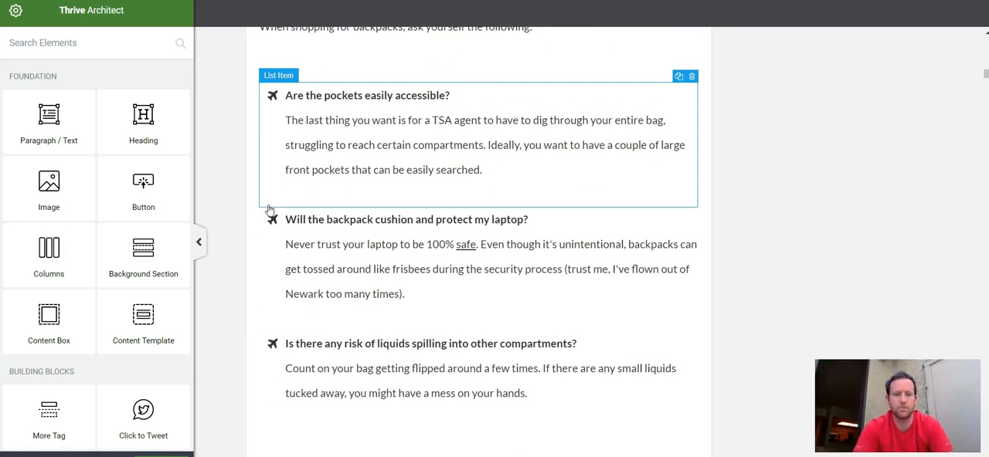
Step: Inspect the grouped icon settings for the plane bullets in the styled list of backpack shopping questions
click(270, 97)
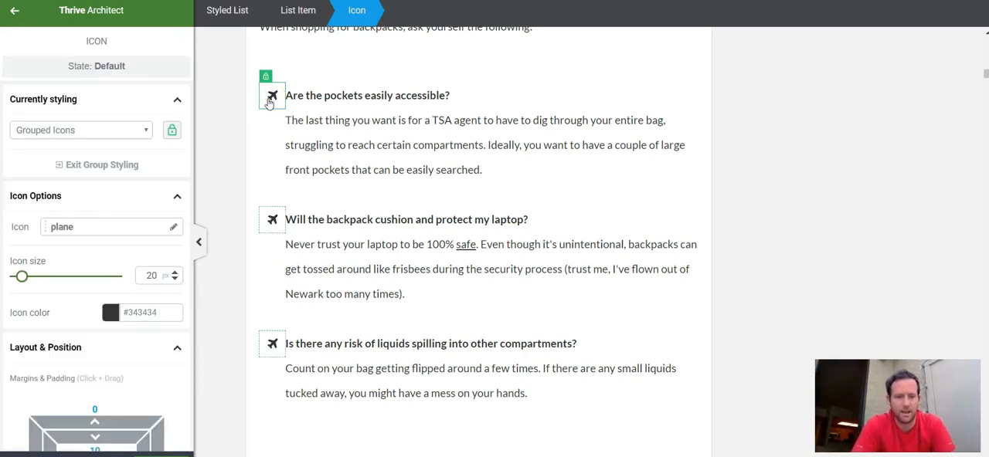
scroll(111, 149, down, 2)
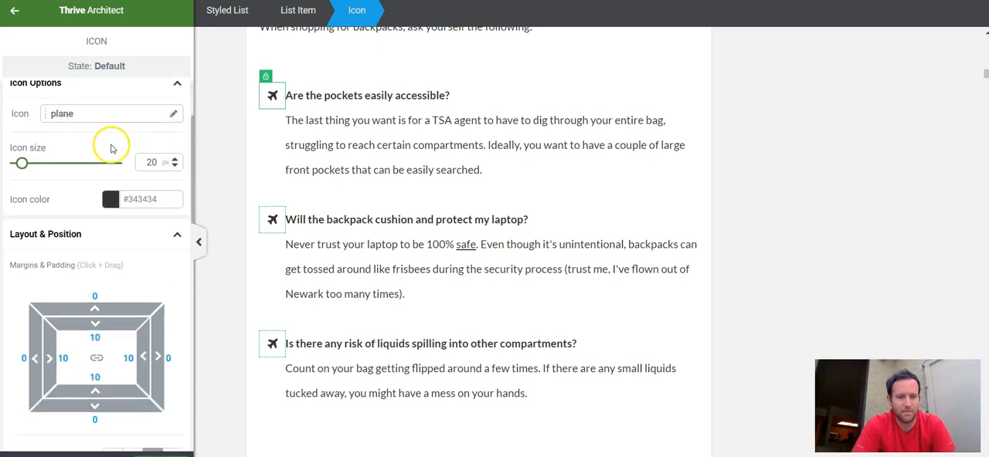
scroll(111, 148, up, 2)
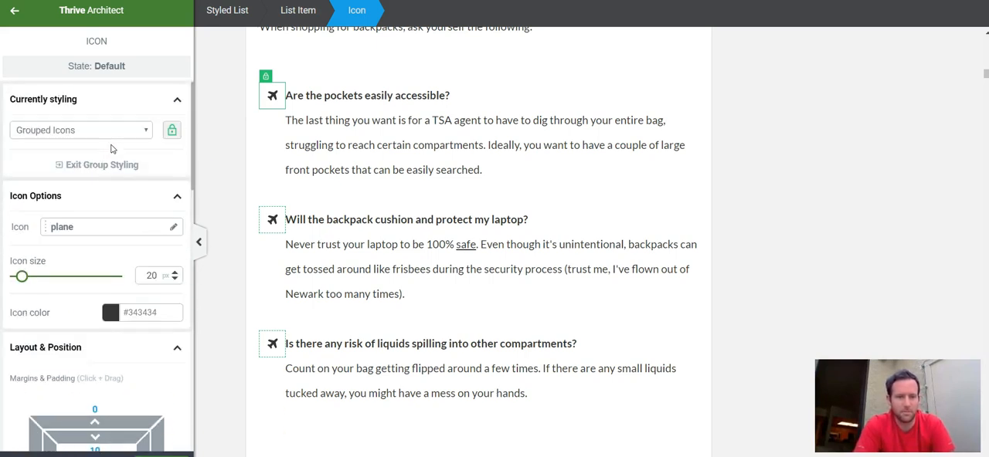
click(256, 136)
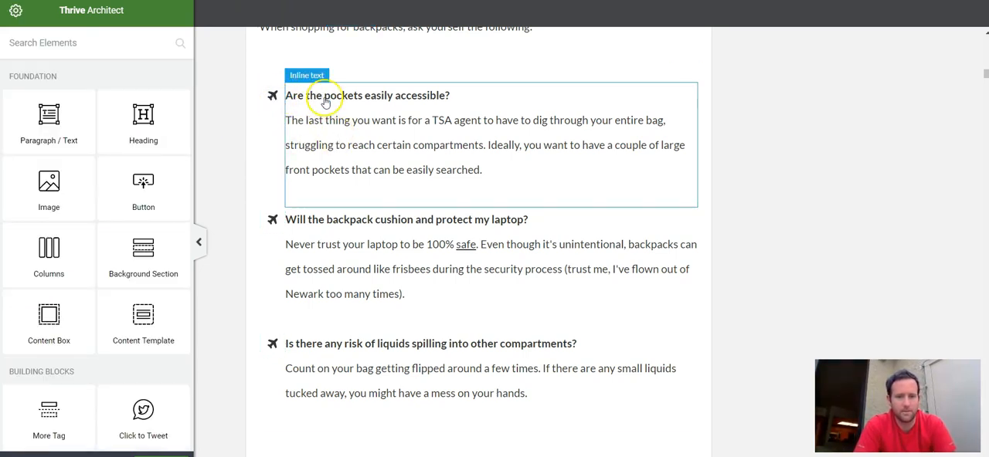
click(273, 96)
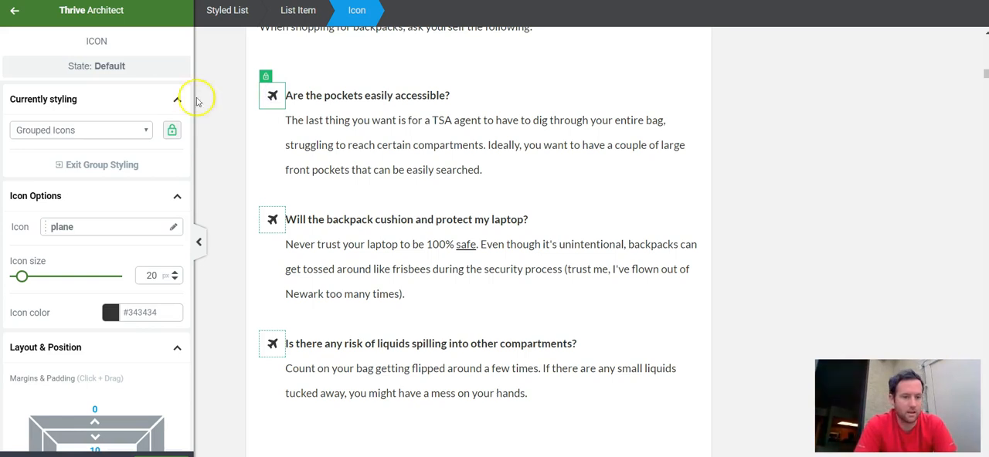
Step: Inspect the grouped list item settings of the backpack questions list, including layout, background, and borders and corners
click(260, 145)
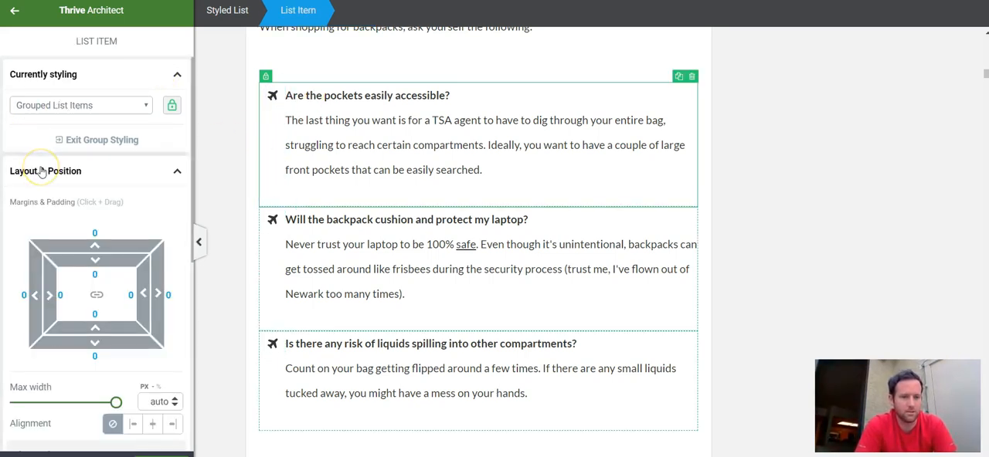
scroll(93, 232, down, 5)
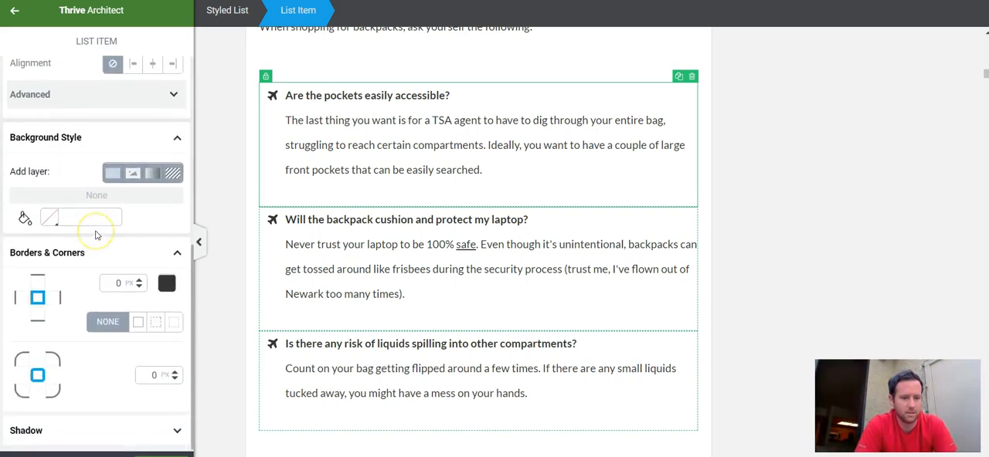
scroll(96, 236, up, 5)
click(94, 137)
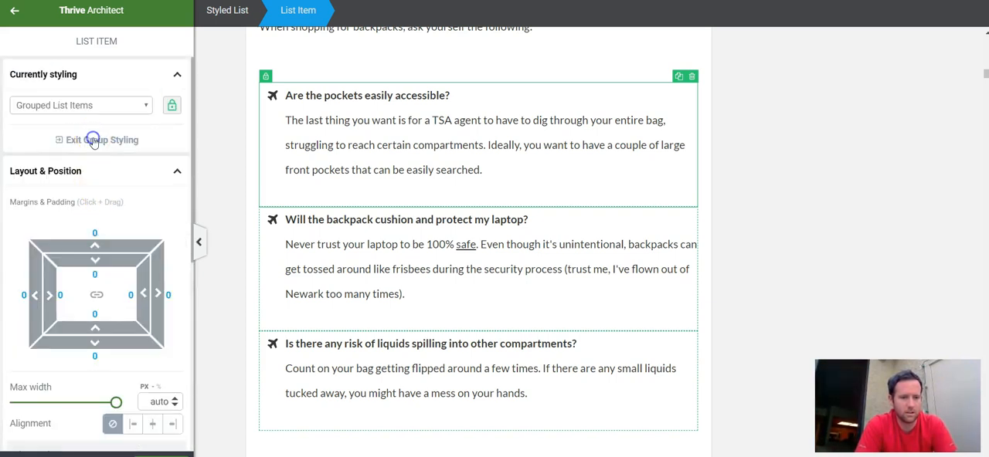
click(273, 197)
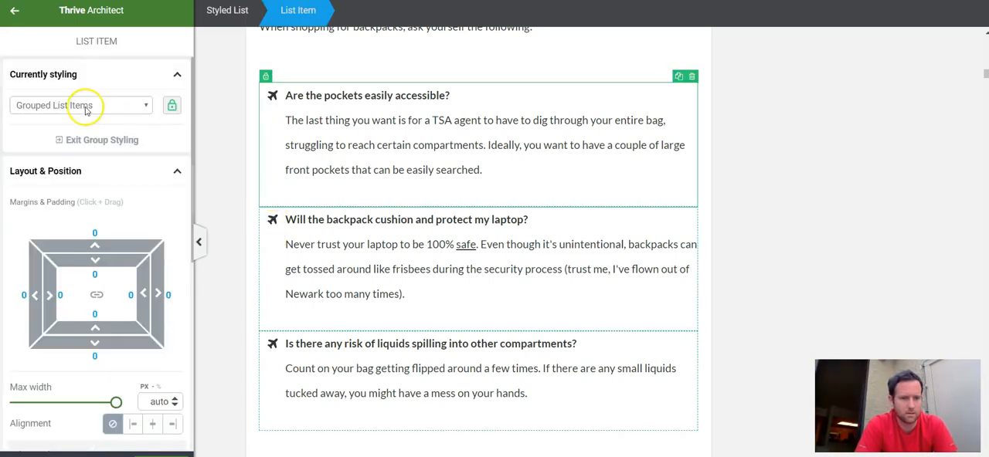
scroll(114, 184, down, 5)
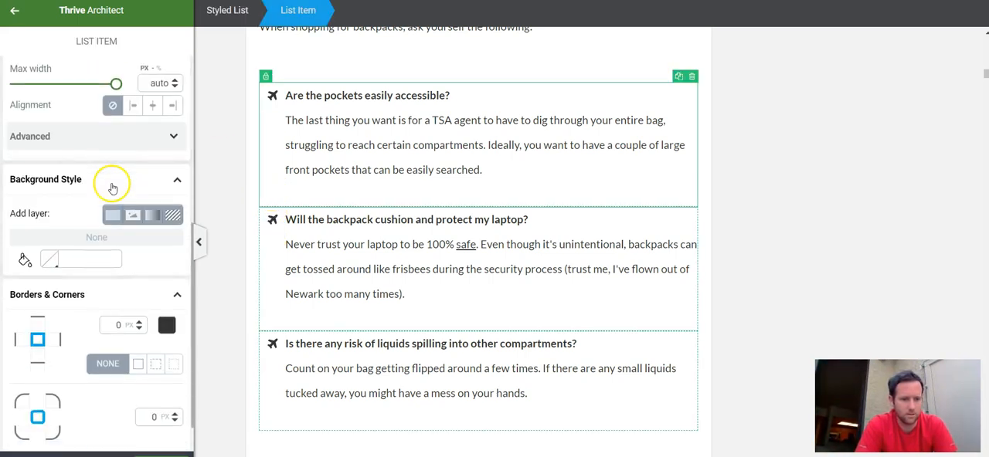
scroll(112, 188, up, 1)
scroll(112, 188, up, 4)
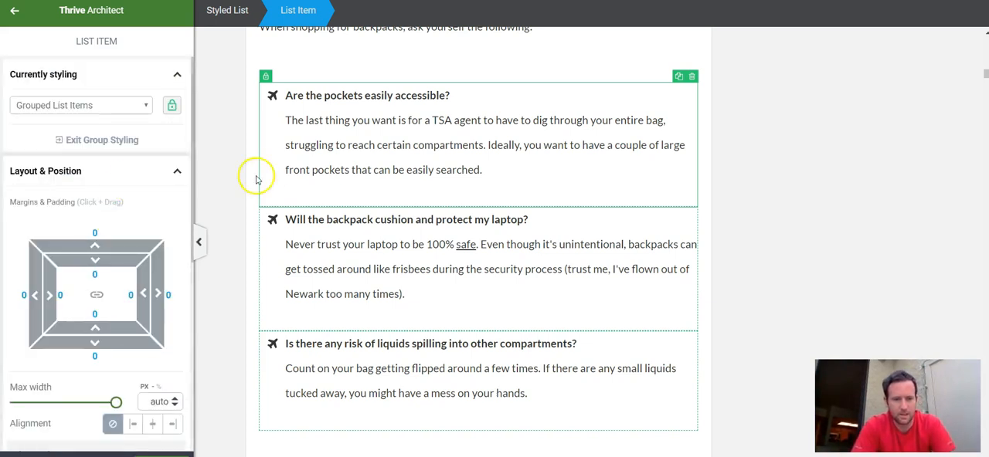
Step: Select the grouped plane icons in the backpack questions list and open the icon chooser for them
click(272, 93)
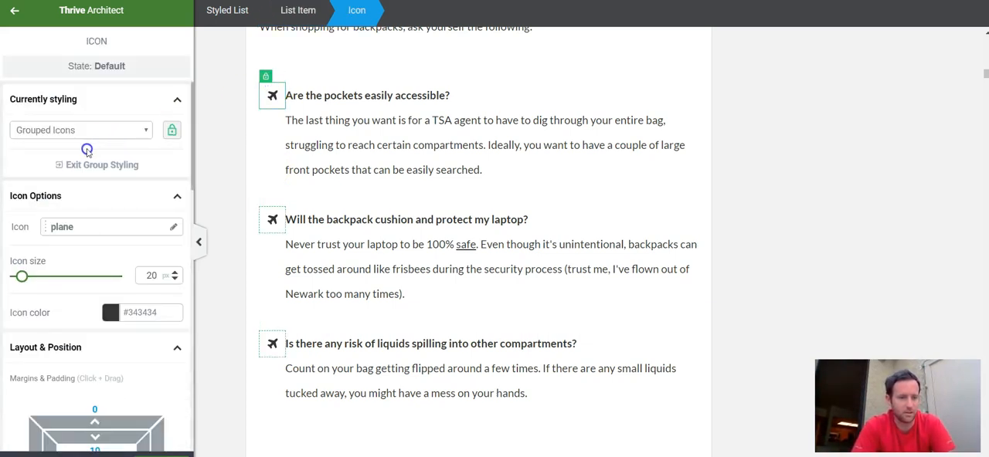
click(128, 135)
click(128, 136)
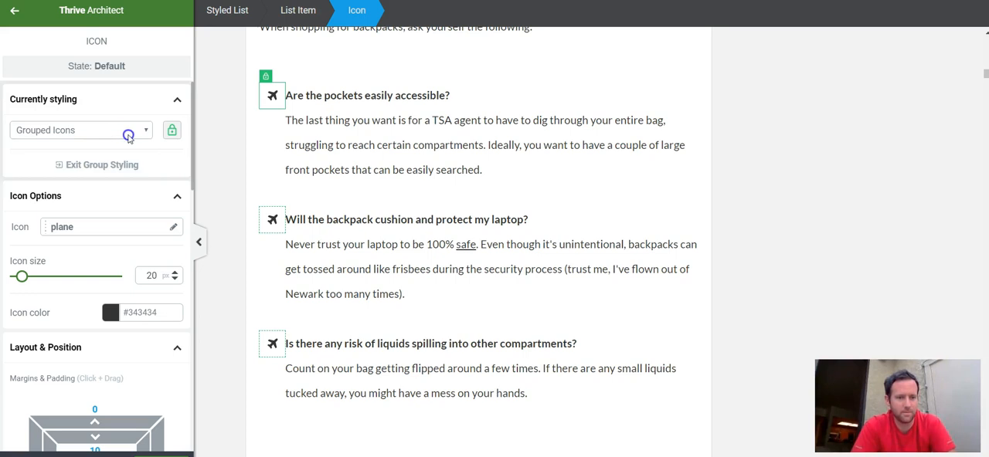
scroll(135, 198, down, 1)
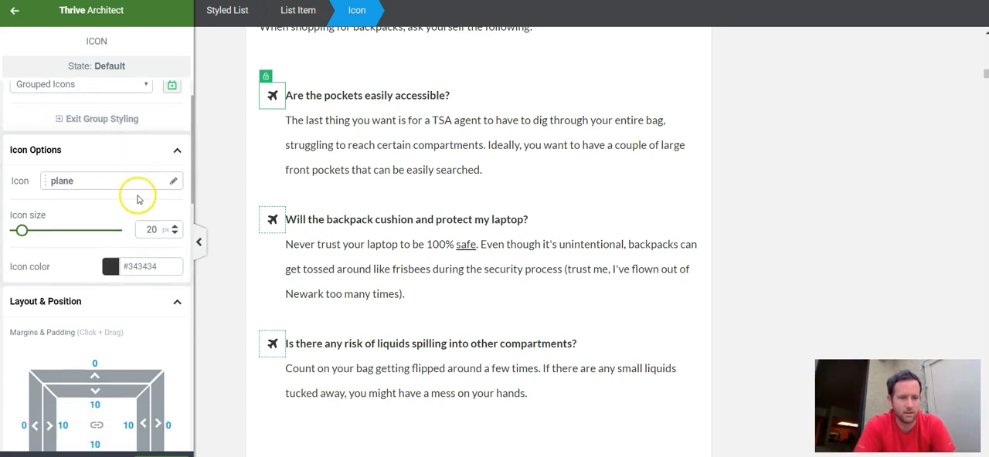
click(170, 182)
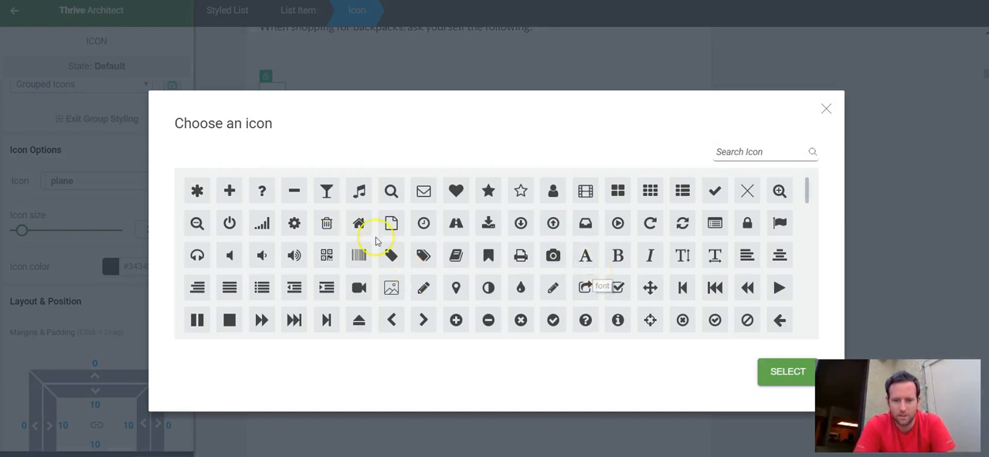
Step: Browse the available icons through to the end of the library, then close the chooser without picking a replacement
scroll(680, 231, down, 5)
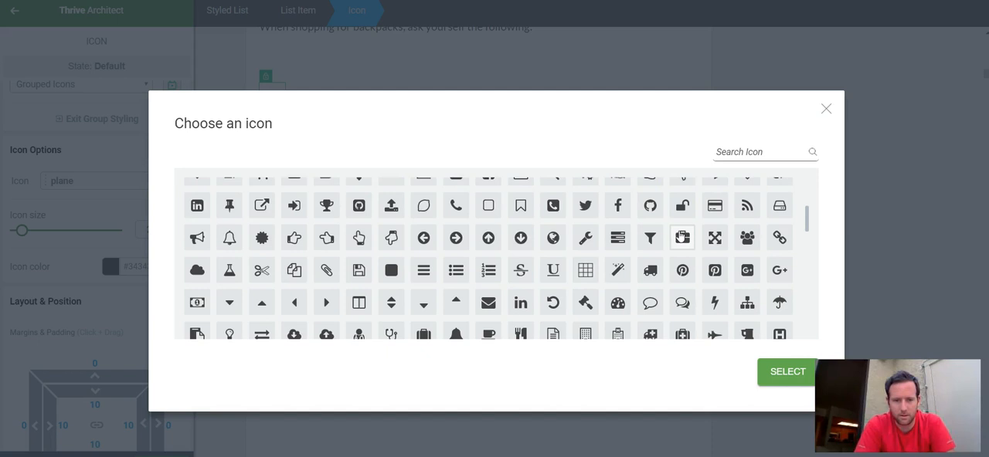
scroll(682, 237, down, 3)
scroll(680, 236, down, 3)
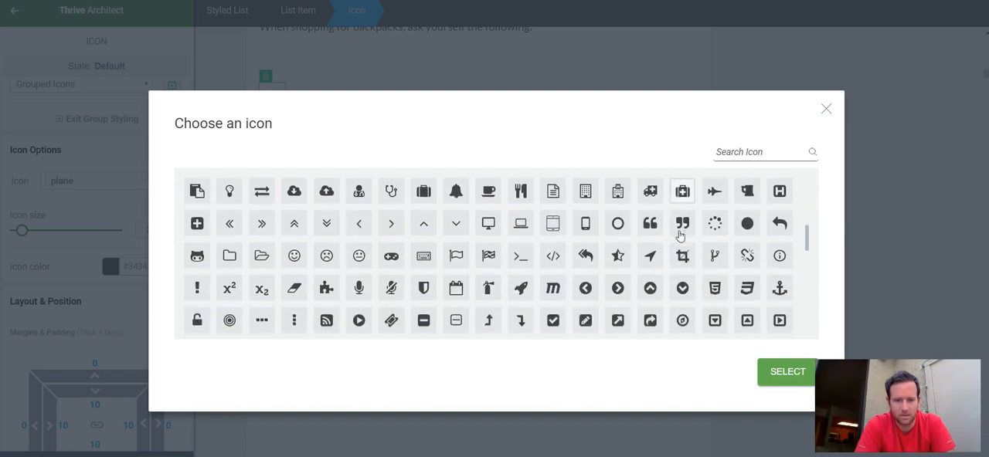
scroll(680, 235, down, 3)
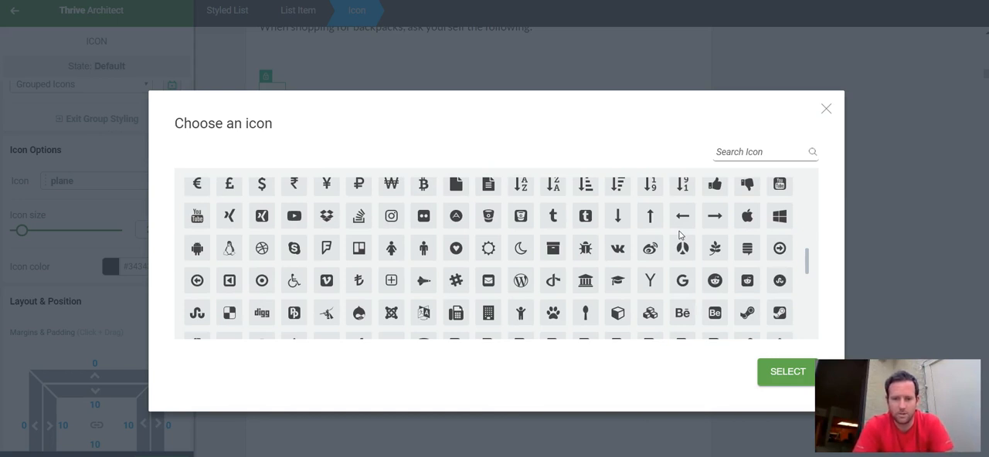
scroll(680, 236, down, 5)
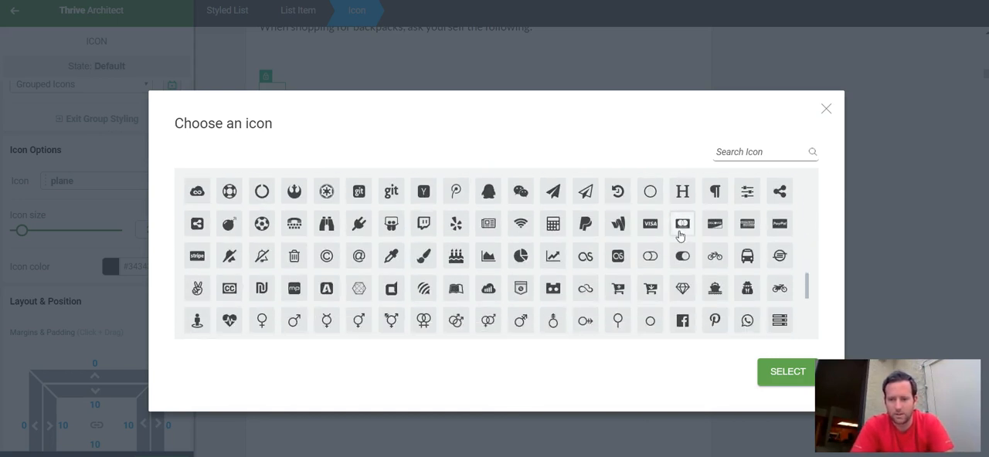
scroll(680, 236, down, 10)
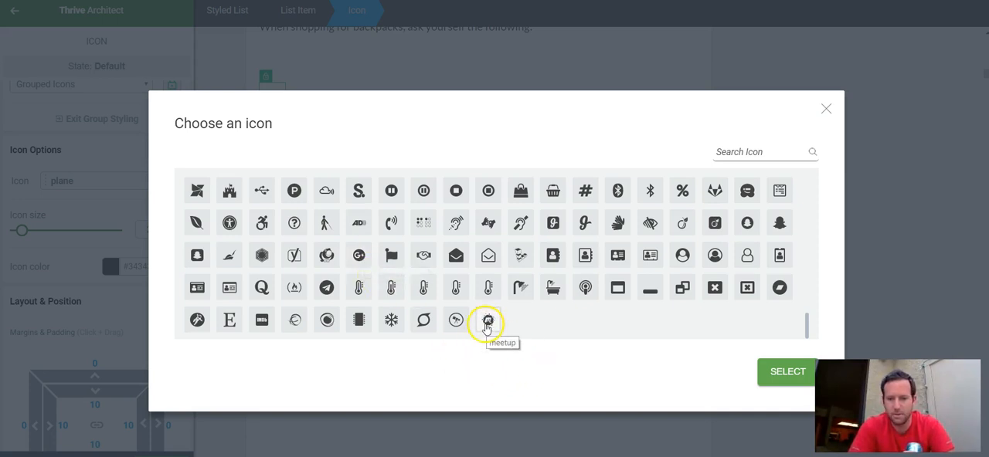
scroll(490, 270, up, 5)
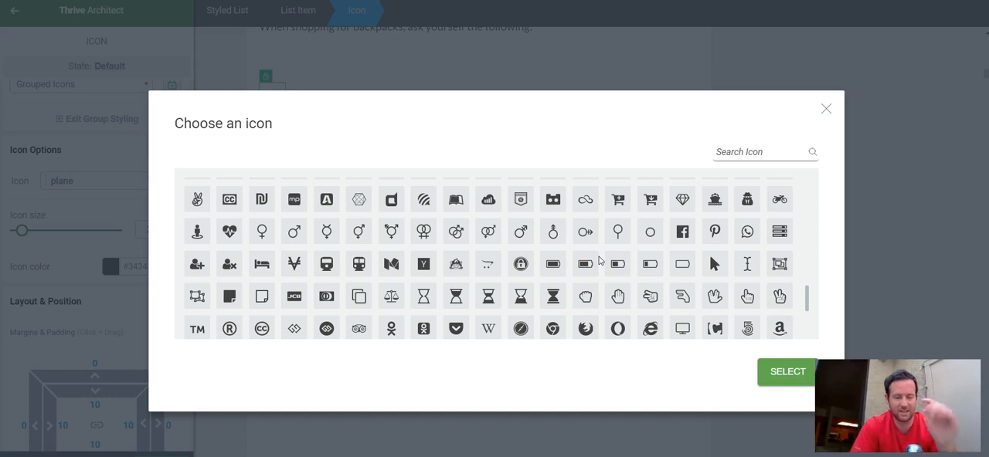
click(827, 112)
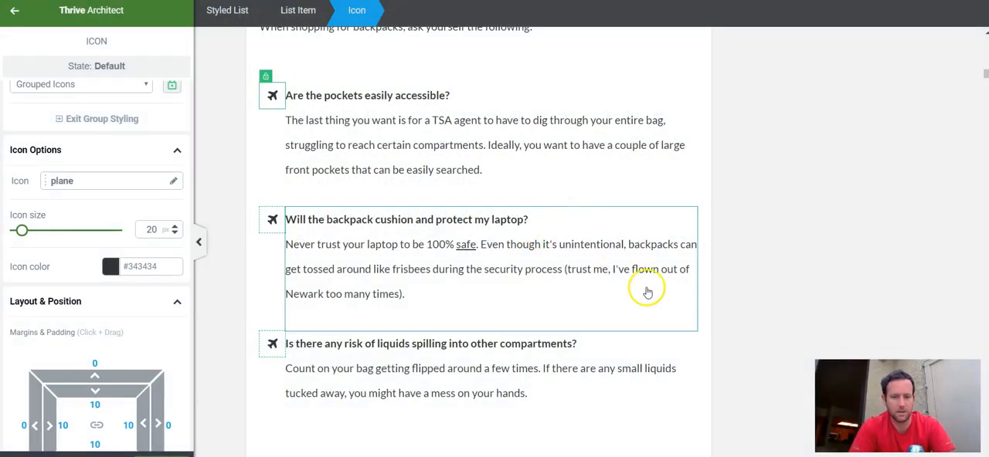
Step: Inspect the image settings of the gray Matein backpack photo in the first product entry, then deselect the photo
scroll(648, 288, down, 4)
scroll(794, 194, down, 3)
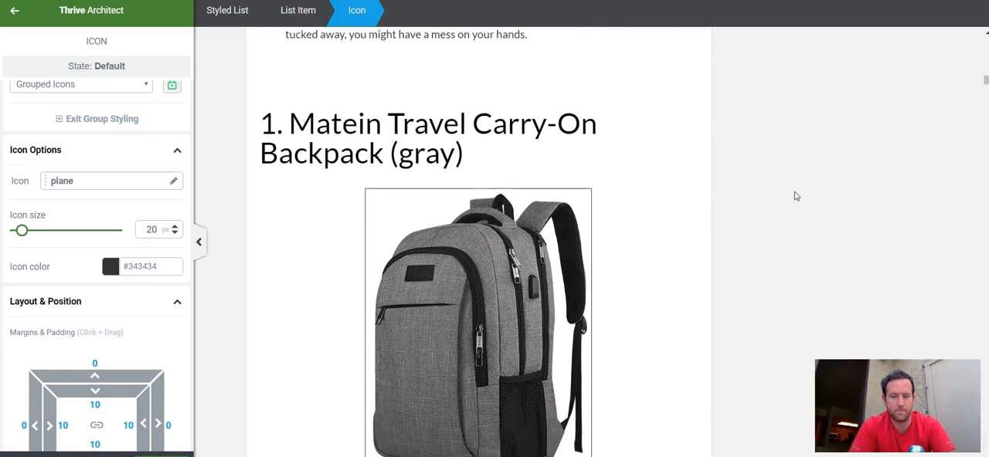
click(456, 202)
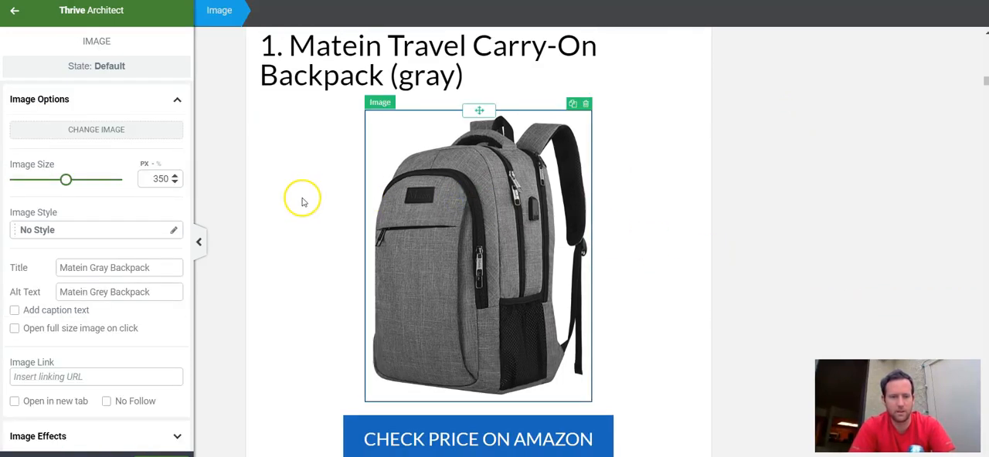
click(302, 199)
Step: Compare the layout of the Matein and Osprey product entries, including their photos, Amazon buttons and description text
scroll(286, 210, down, 8)
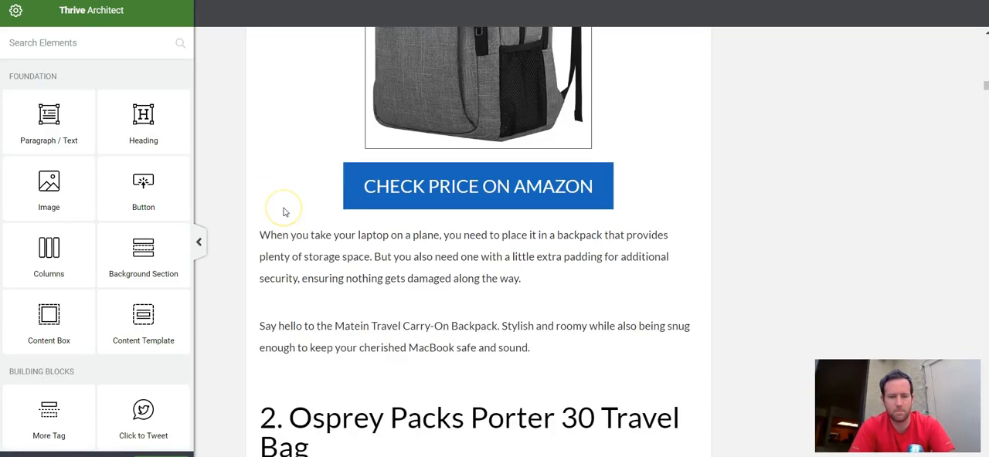
scroll(284, 212, down, 10)
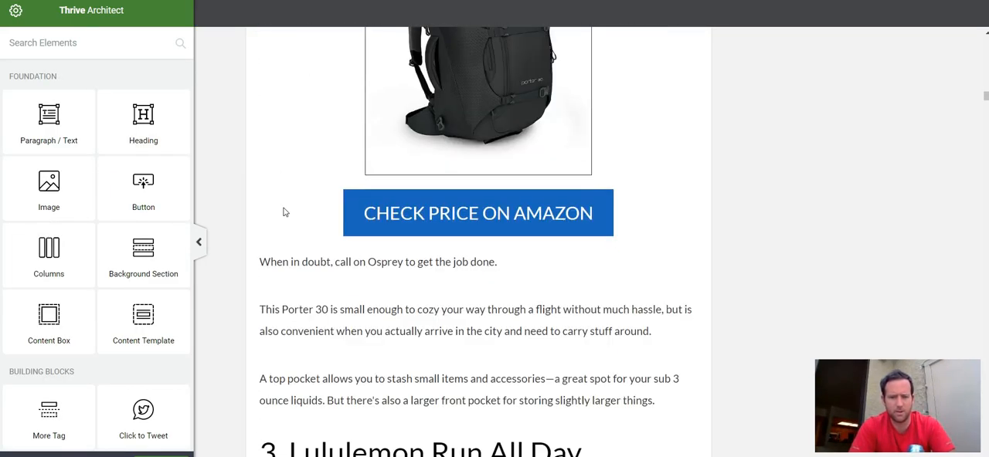
scroll(284, 212, up, 10)
scroll(284, 212, up, 4)
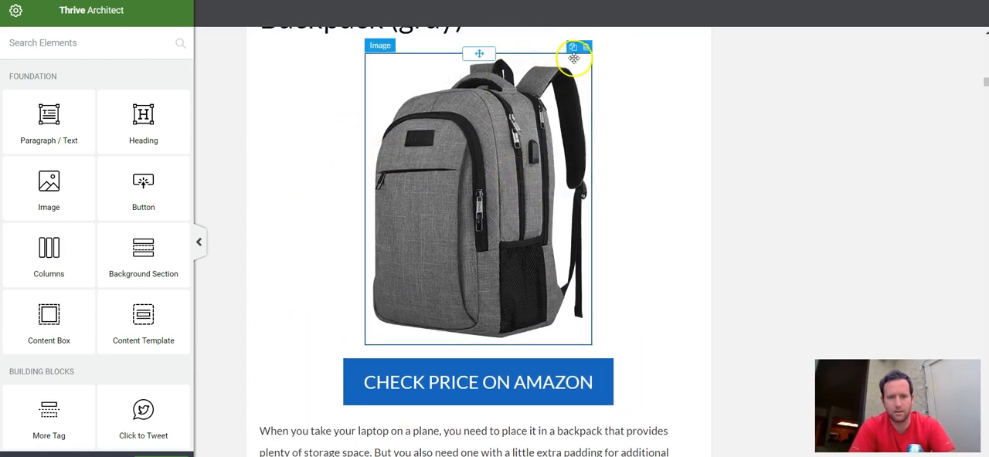
scroll(701, 251, down, 2)
scroll(702, 252, down, 2)
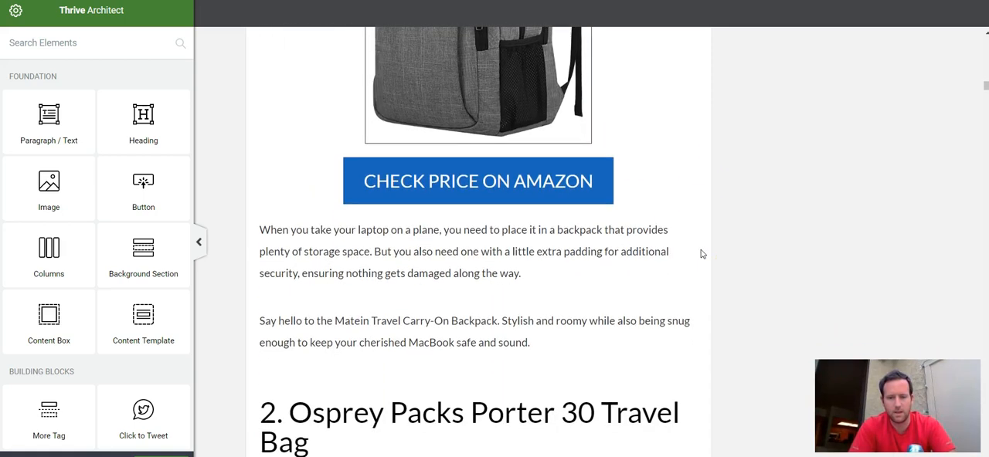
Step: Inspect the settings of the Matein entry's "CHECK PRICE ON AMAZON" button, including its link, responsive and style options
click(609, 195)
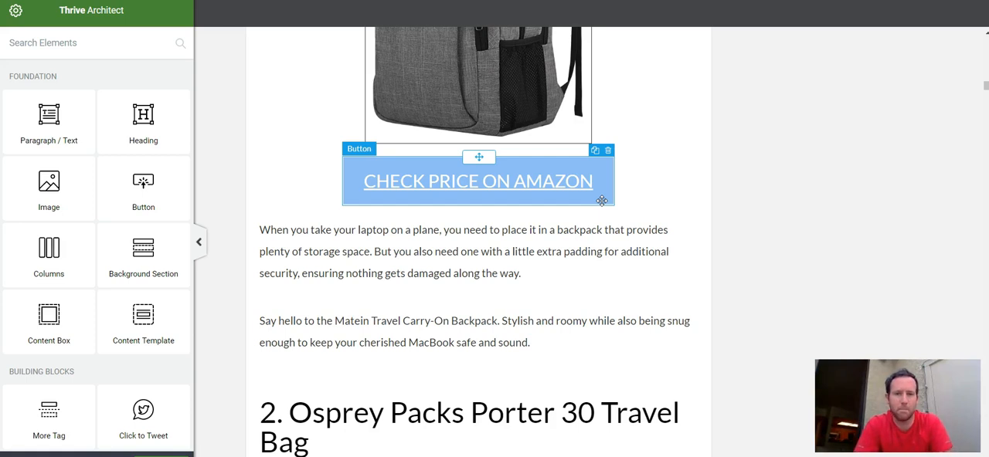
click(773, 254)
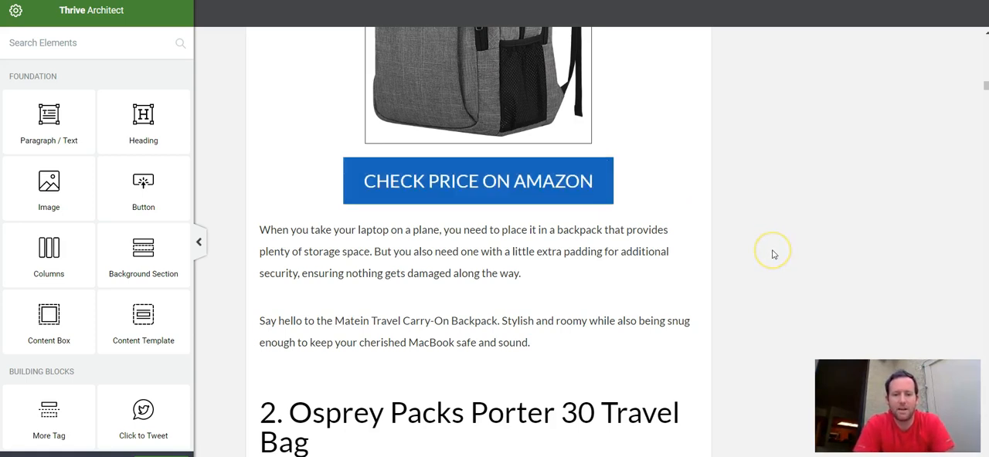
click(612, 192)
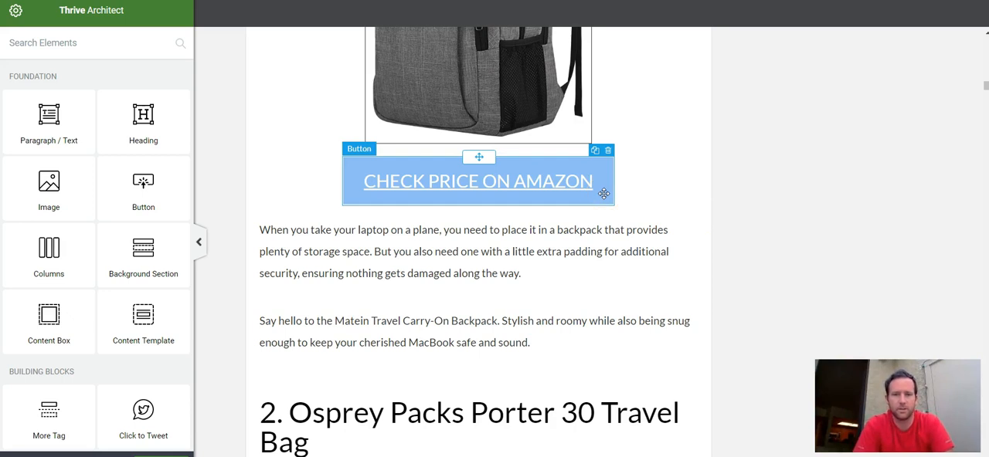
click(750, 258)
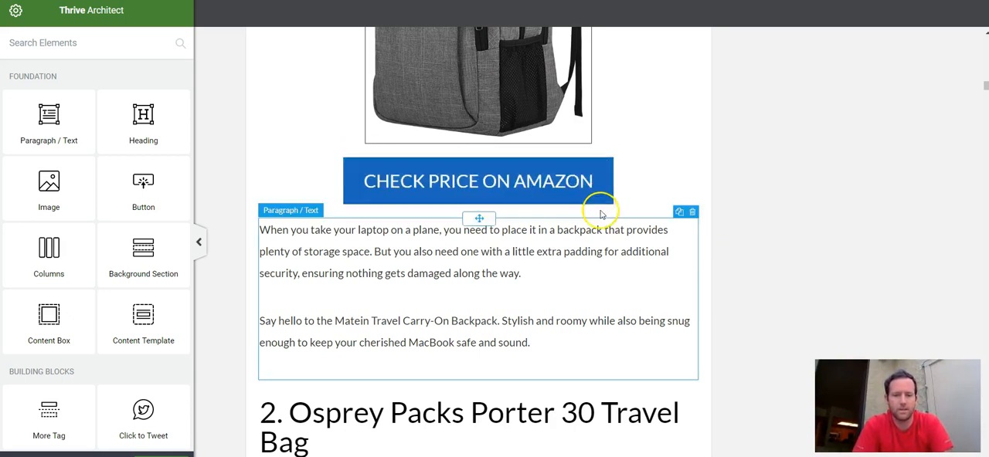
click(605, 185)
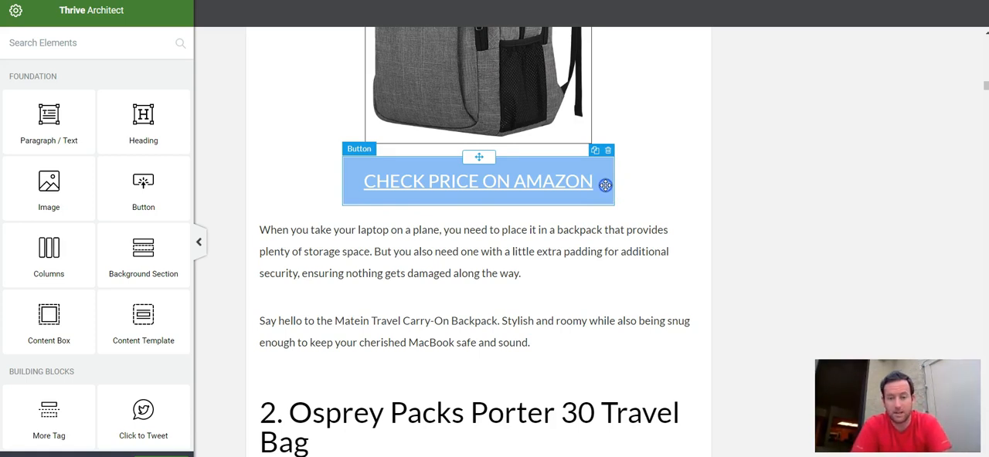
click(606, 184)
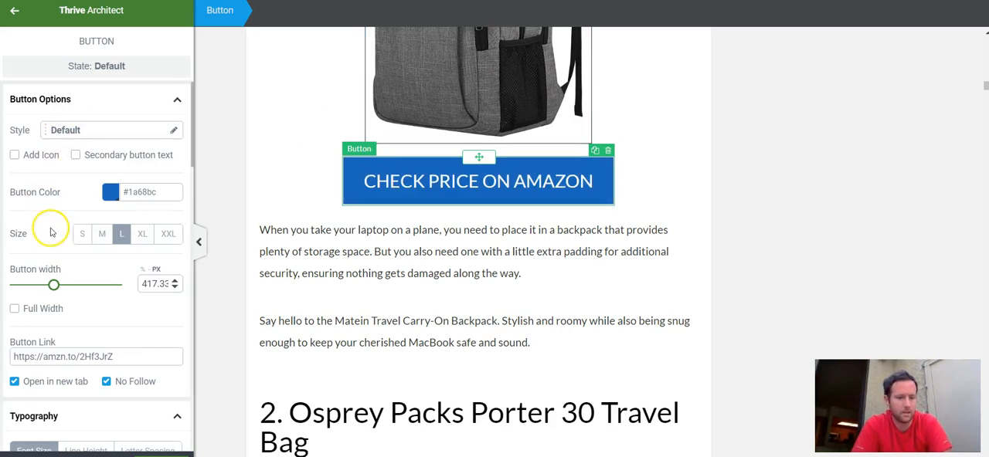
scroll(49, 232, down, 5)
scroll(48, 228, down, 10)
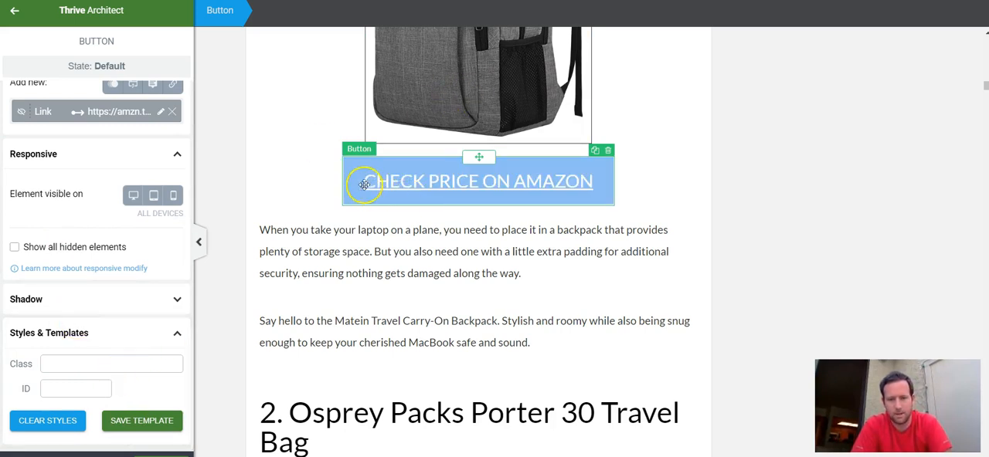
Step: Examine the Osprey Porter 30 entry's photo and its "CHECK PRICE ON AMAZON" button, leaving the button deselected
scroll(316, 196, down, 5)
scroll(316, 200, down, 2)
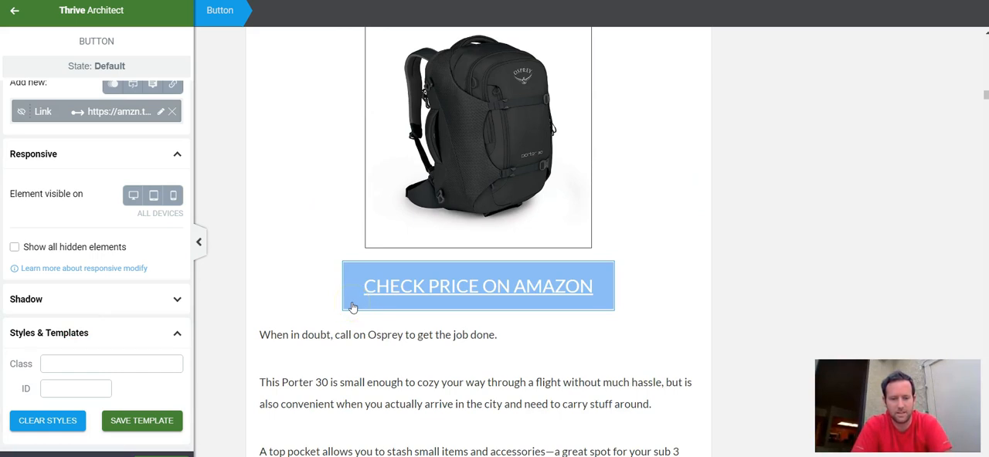
click(315, 284)
click(348, 287)
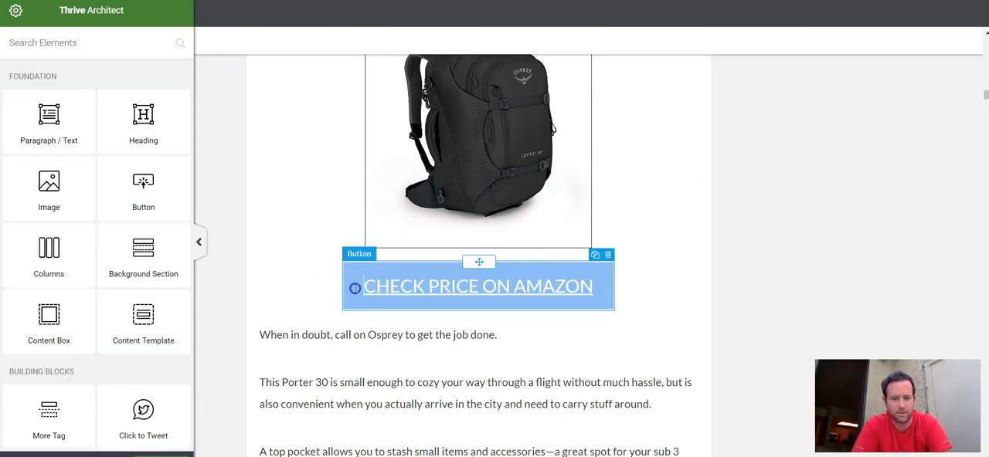
click(322, 277)
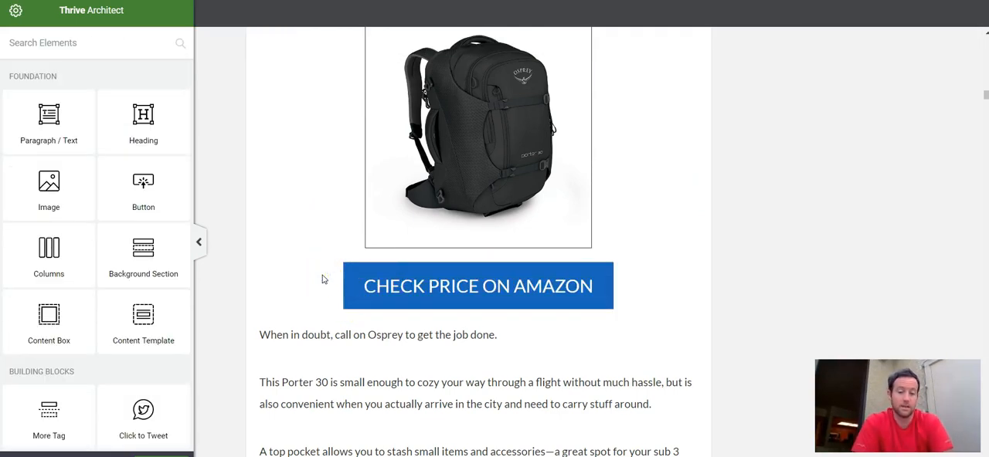
Step: Review the Lululemon backpack entry's photo, Amazon button and opening description text
scroll(324, 280, down, 8)
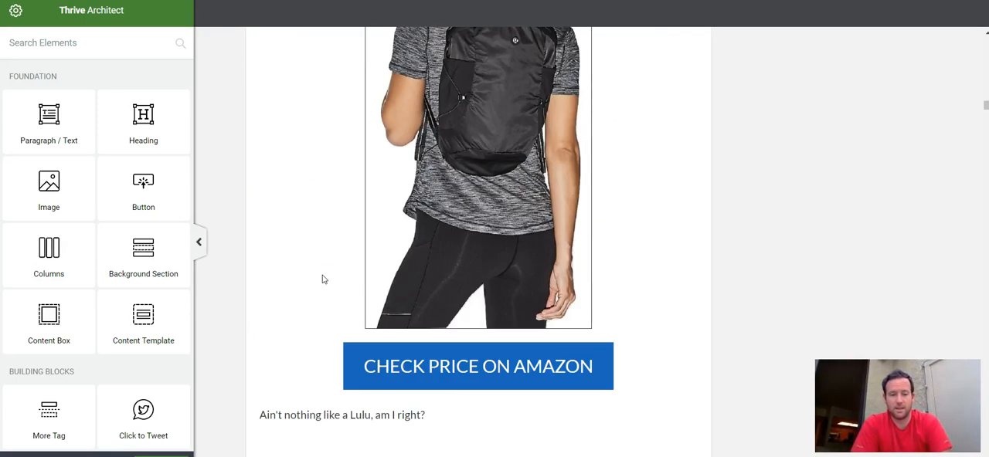
click(389, 206)
click(553, 176)
click(687, 193)
scroll(687, 193, up, 6)
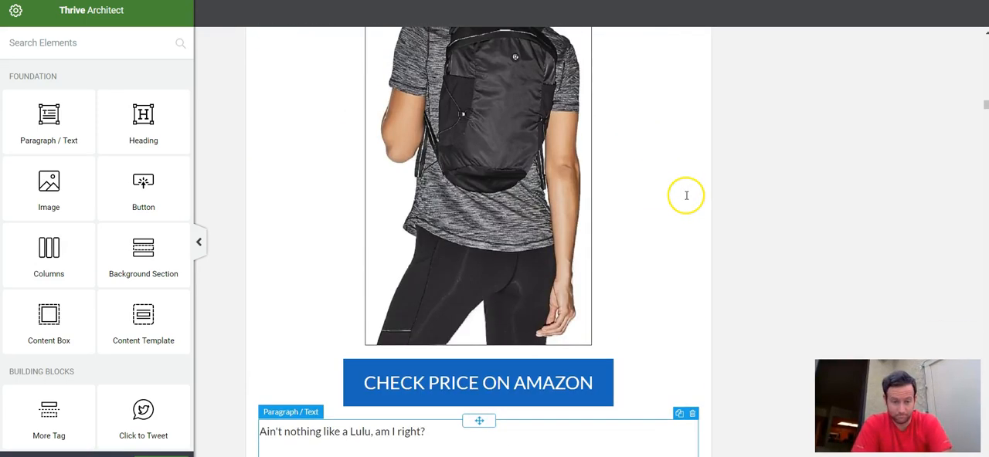
Step: Review the Lululemon description and the Standard Luggage Co. Flight Approved Backpack entry, including its photo, Amazon button and text
scroll(686, 197, down, 10)
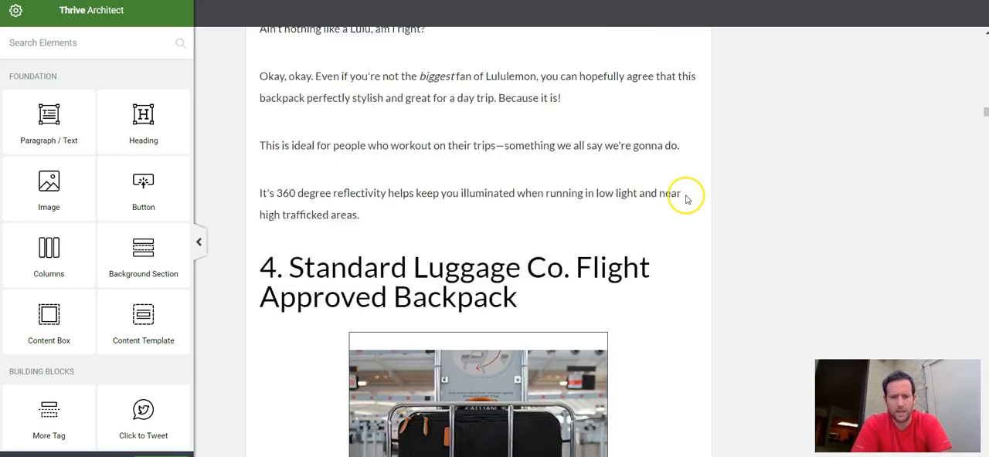
click(506, 340)
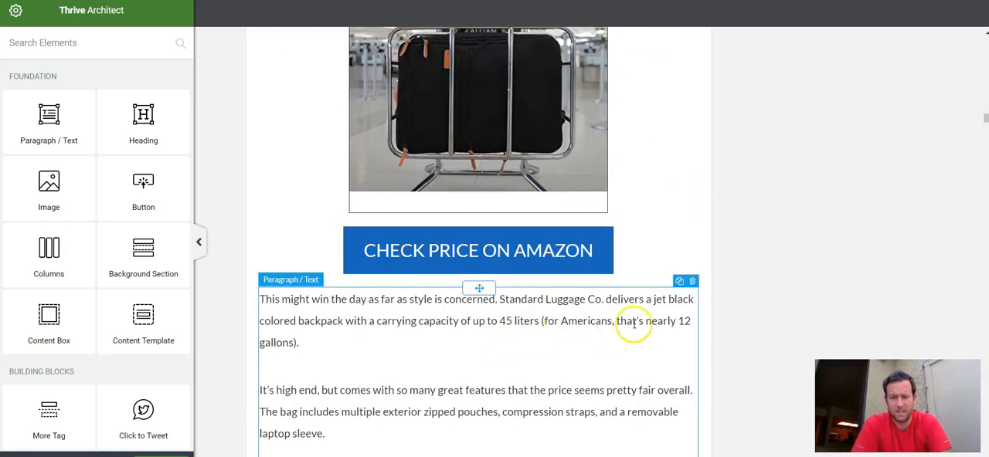
scroll(633, 325, up, 4)
click(532, 229)
scroll(735, 274, down, 5)
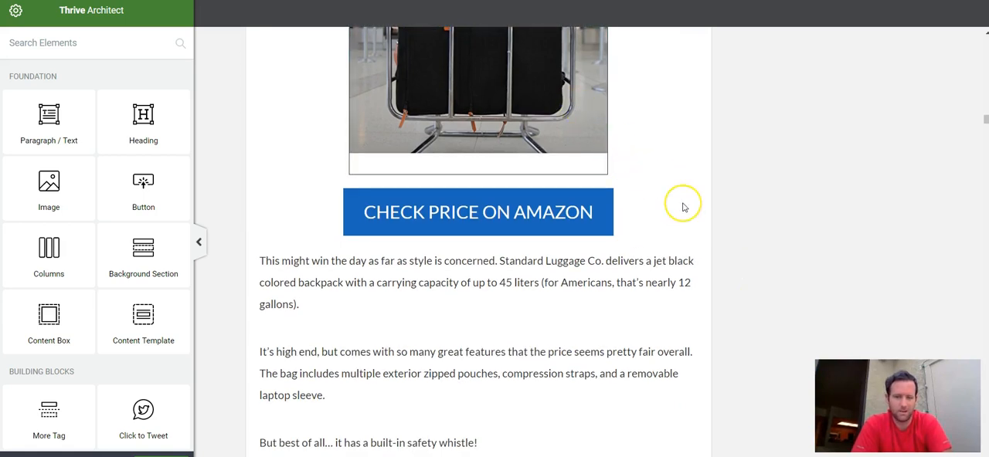
scroll(683, 207, down, 2)
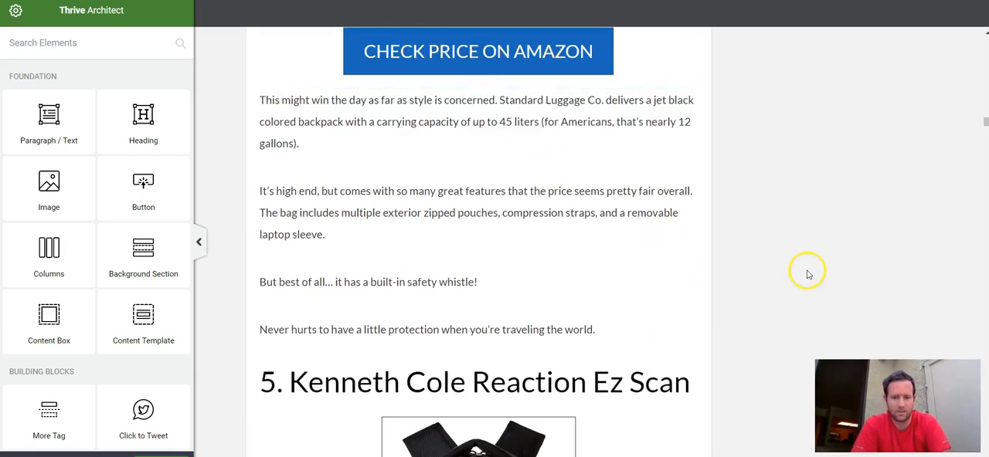
Step: Examine the layout of product entries 5 to 9, from the Kenneth Cole Reaction Ez Scan to the Topo Travel Bag
scroll(809, 271, down, 3)
scroll(814, 226, down, 3)
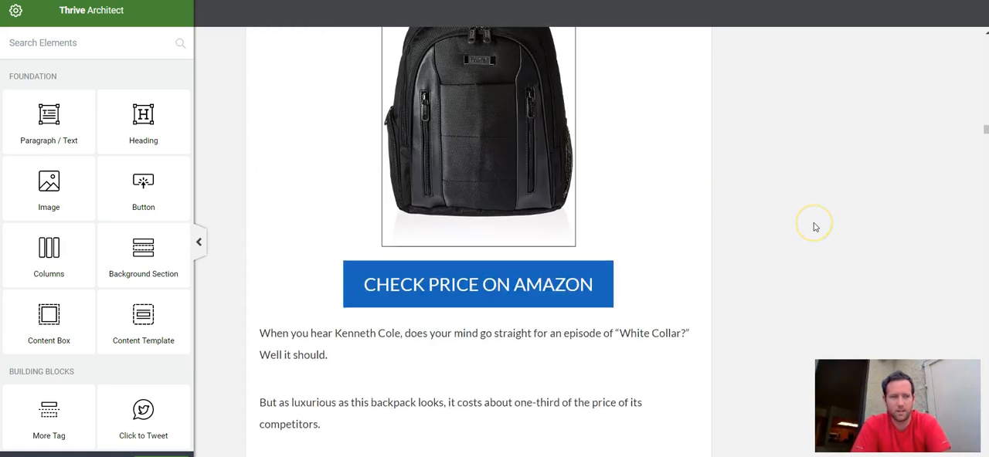
scroll(816, 227, down, 2)
scroll(816, 227, down, 2)
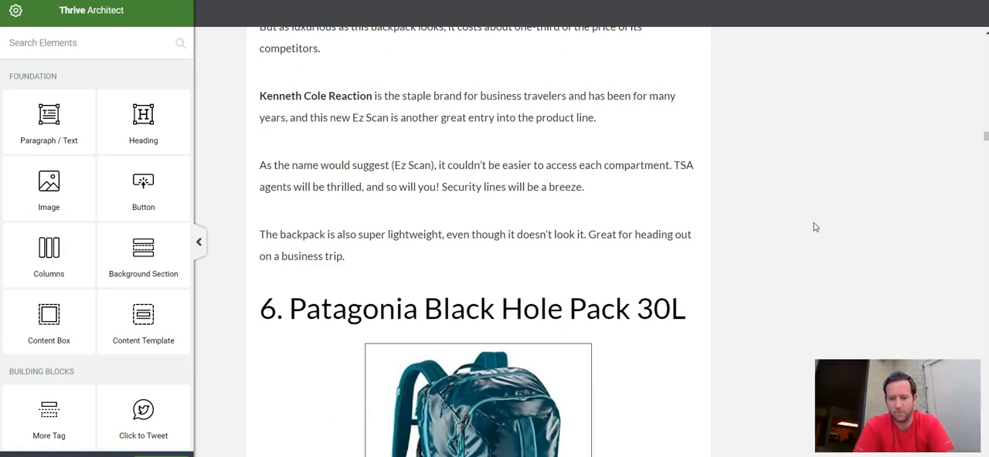
scroll(814, 227, down, 9)
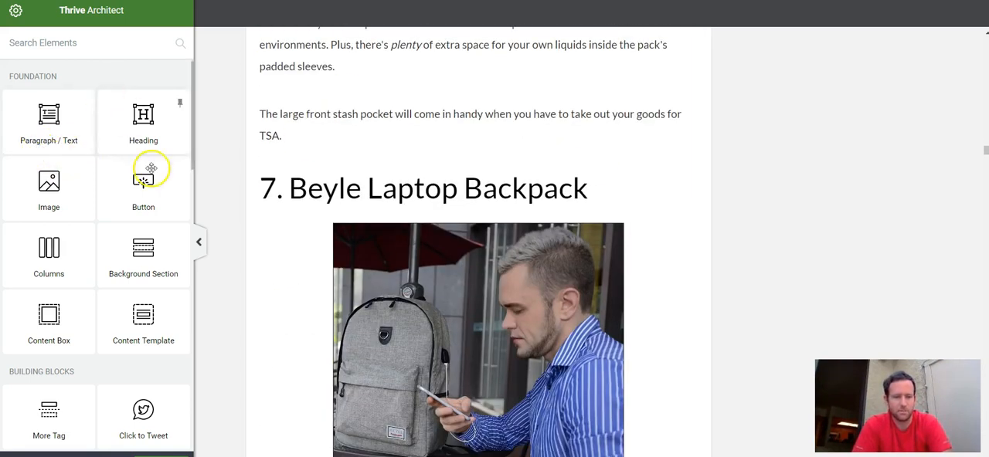
scroll(248, 293, down, 8)
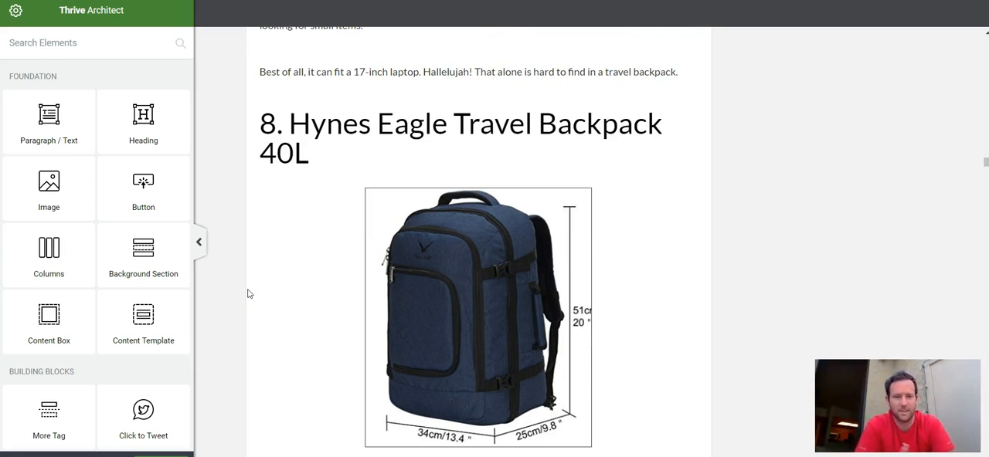
scroll(246, 156, down, 2)
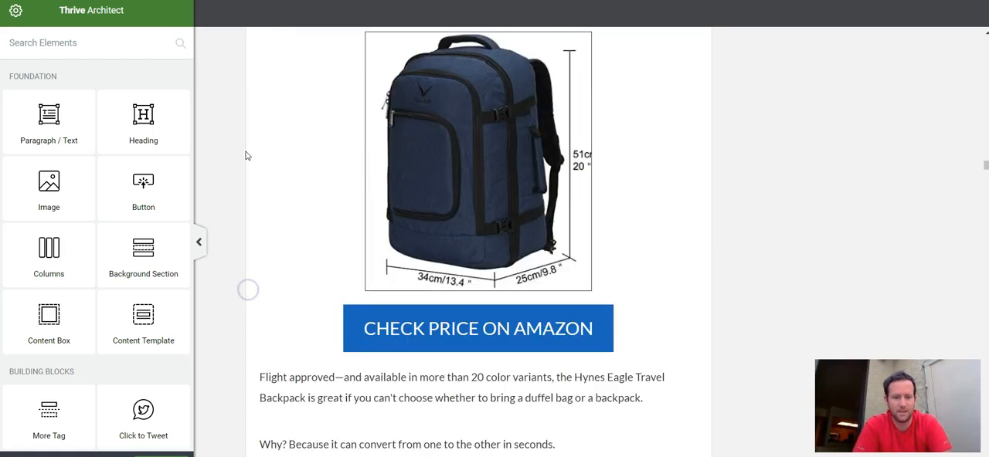
scroll(250, 263, down, 5)
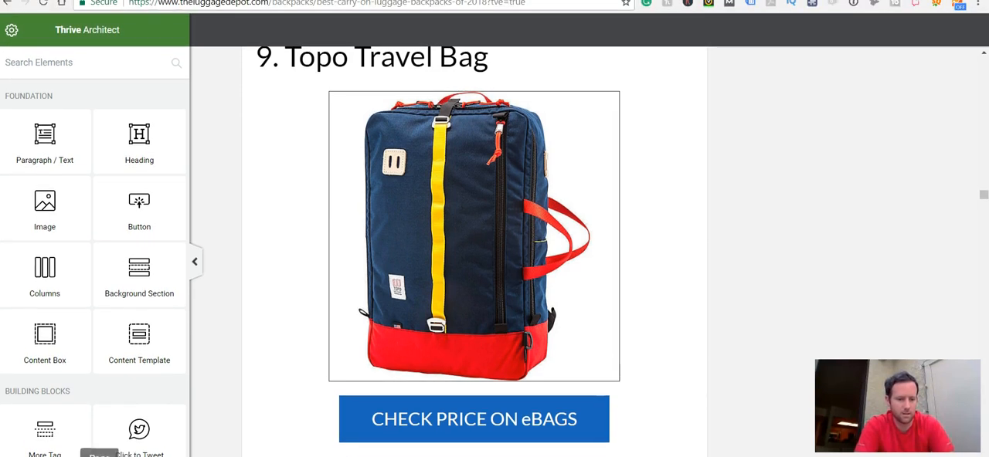
Step: Exit the post editor and view the top of the published "Best Carry-On Luggage Backpacks of 2018" post
click(100, 456)
click(77, 450)
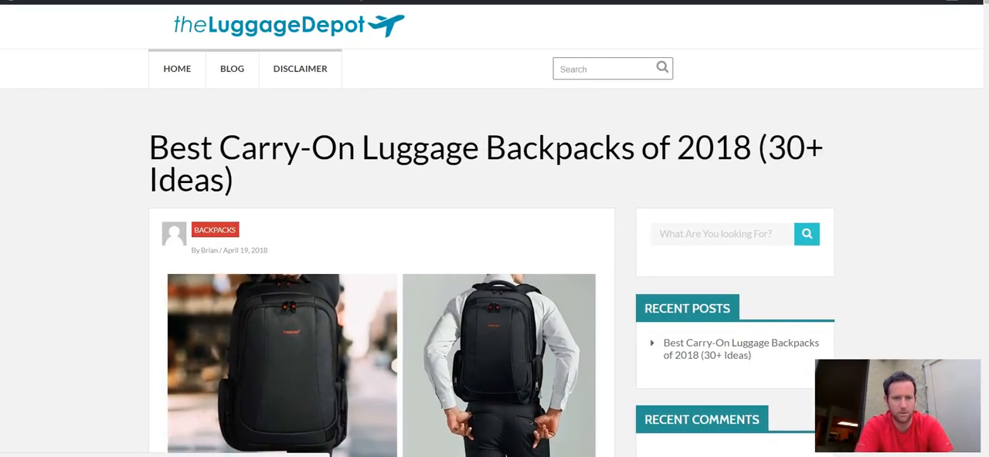
click(435, 170)
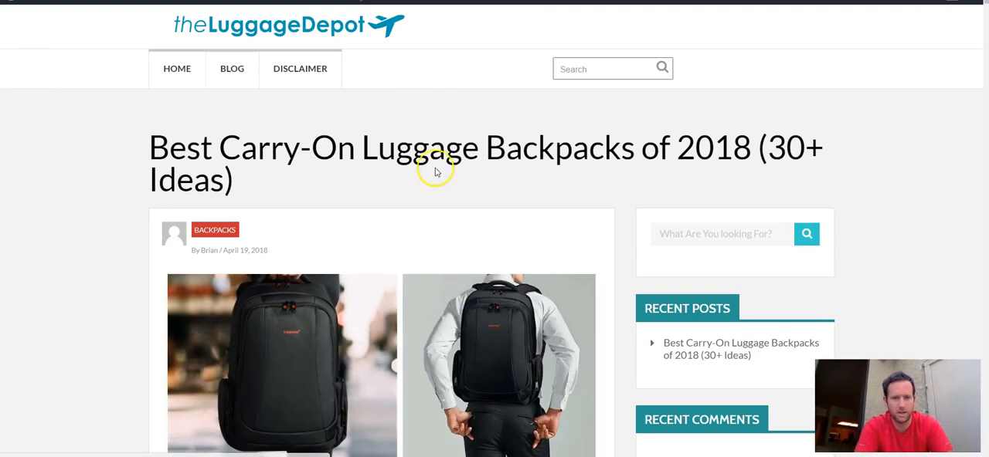
scroll(428, 188, down, 5)
scroll(428, 187, up, 5)
Step: Open the site's homepage in the editor and review its headline, Favorite Carry-On Suitcases and Most Recent Posts sections
click(199, 30)
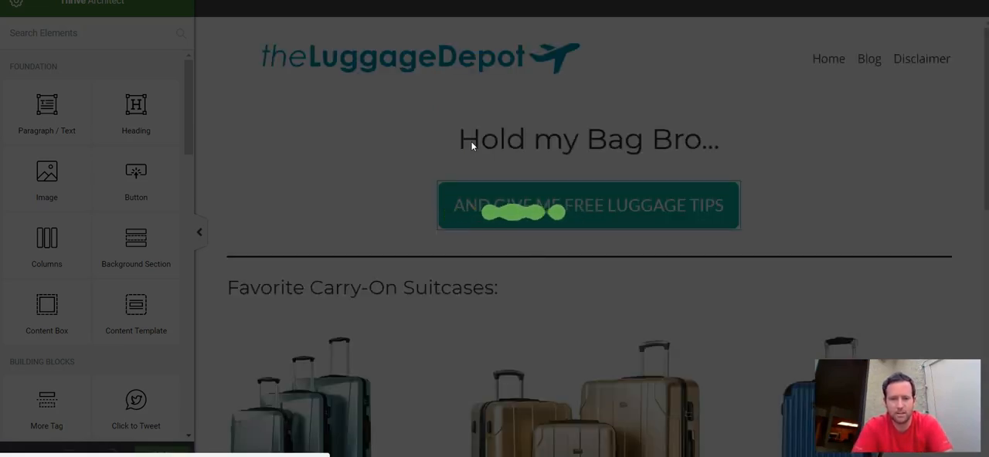
scroll(268, 159, down, 3)
scroll(268, 159, up, 3)
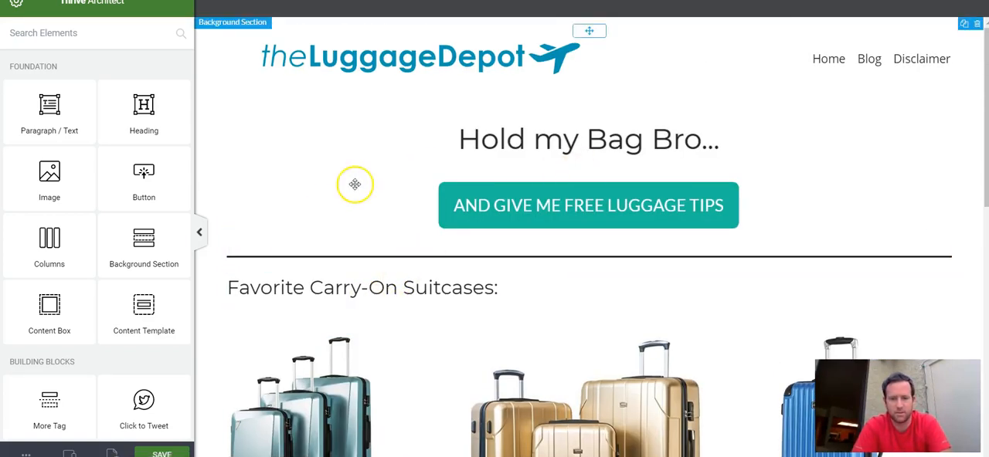
scroll(420, 154, down, 1)
scroll(420, 154, down, 6)
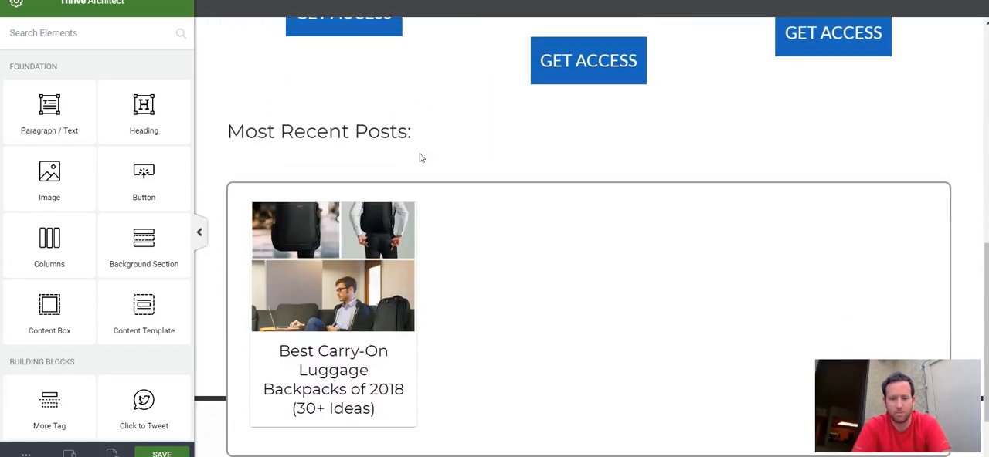
scroll(420, 153, up, 7)
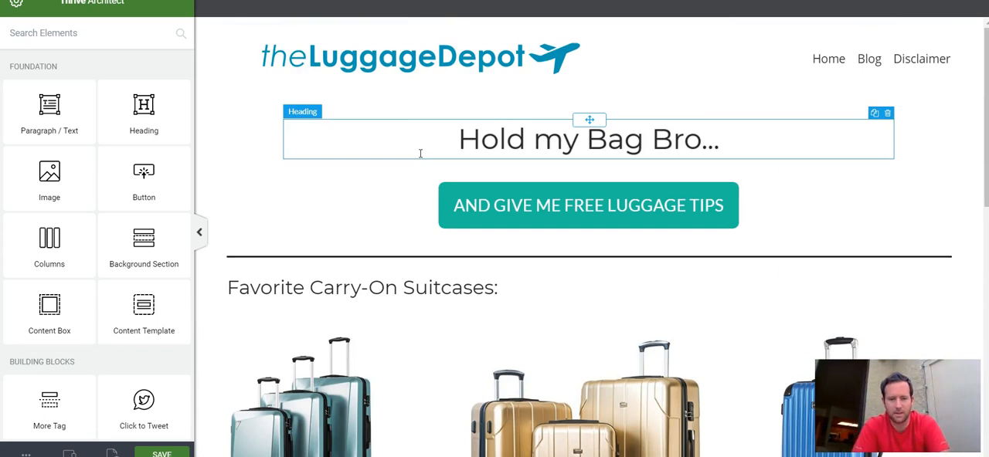
scroll(421, 154, down, 3)
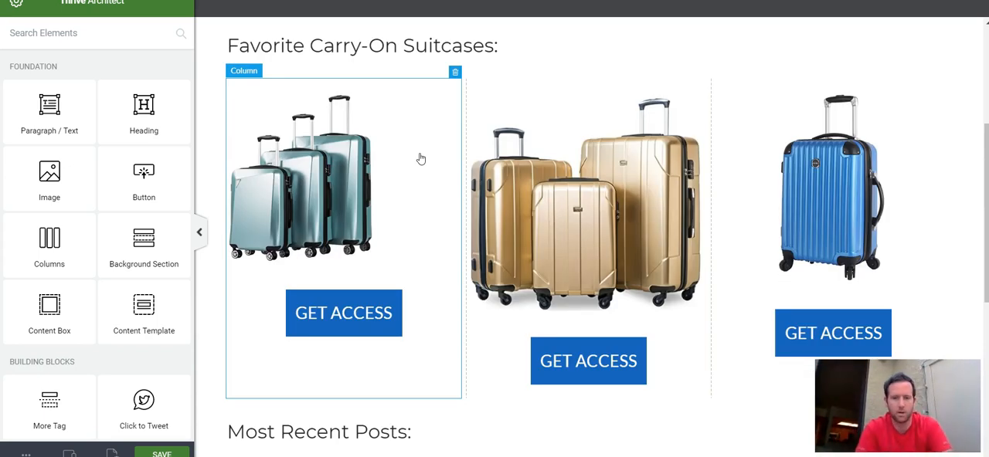
Step: Open the landing page template chooser for the homepage and examine the Homepages set, including the Content Focused Homepage
click(112, 452)
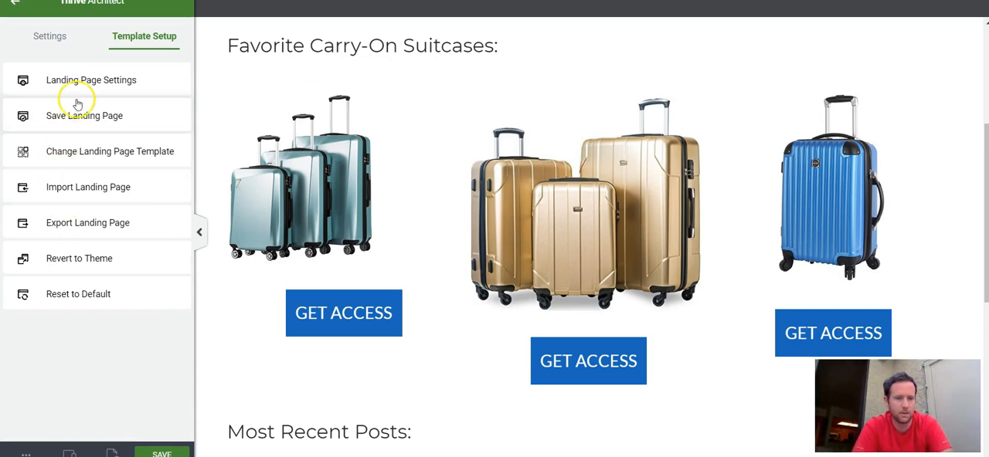
click(88, 153)
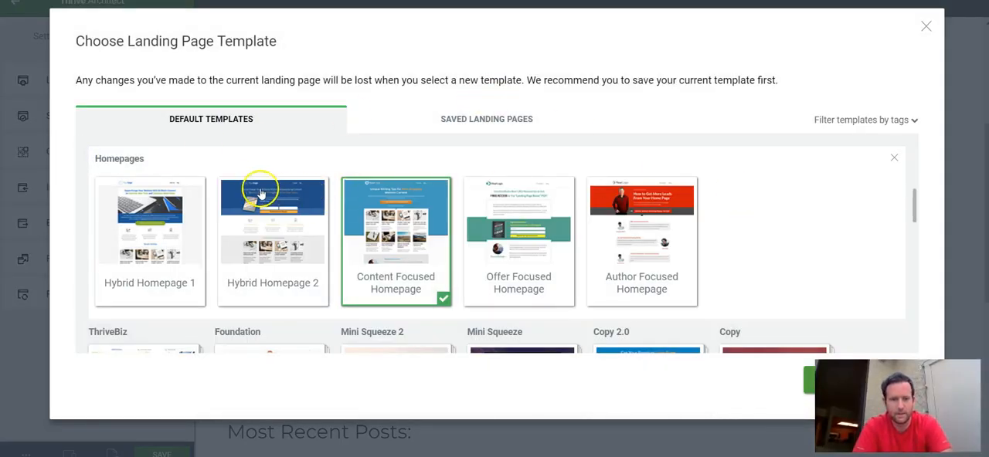
scroll(409, 243, down, 2)
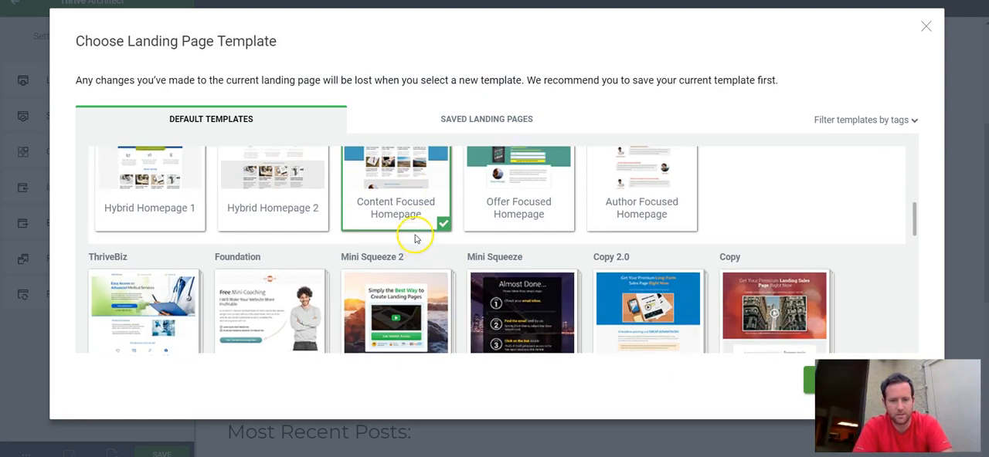
scroll(414, 240, up, 3)
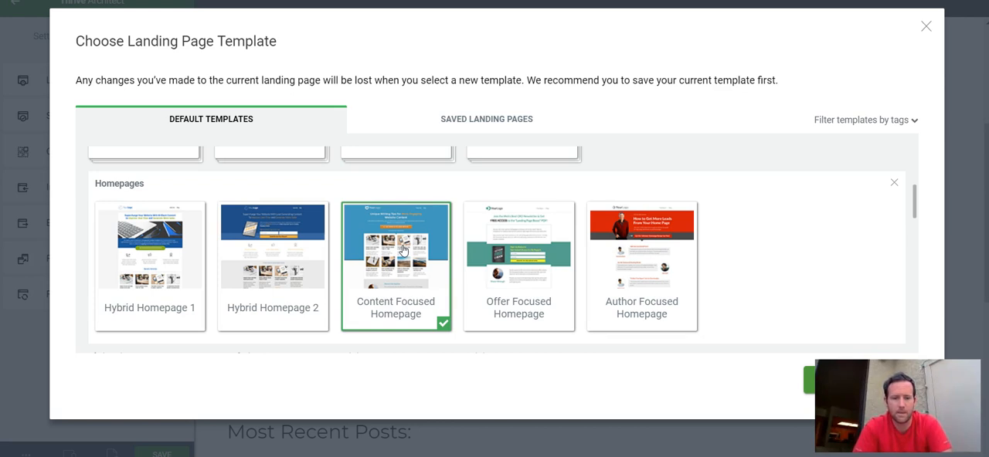
Step: Browse the other default landing page template sets, from ThriveBiz and Foundation through to Element Templates and Bonus
scroll(402, 250, down, 2)
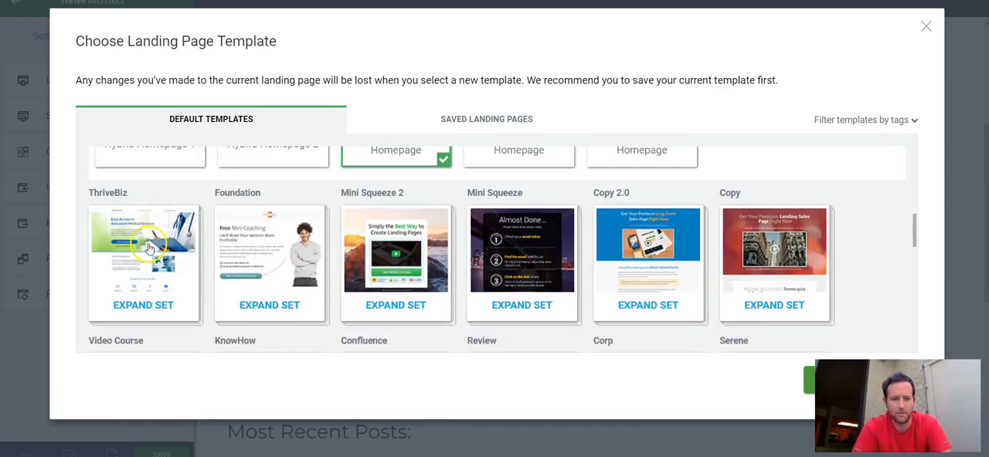
click(531, 254)
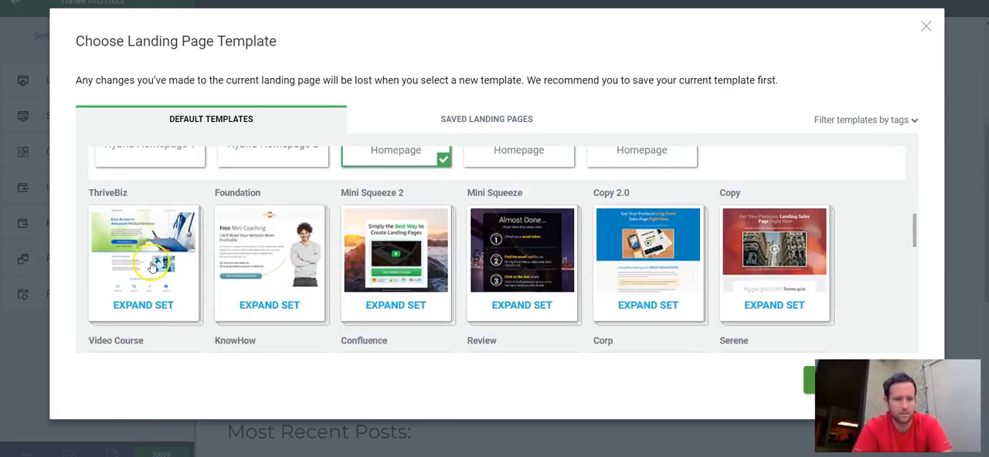
scroll(309, 278, down, 2)
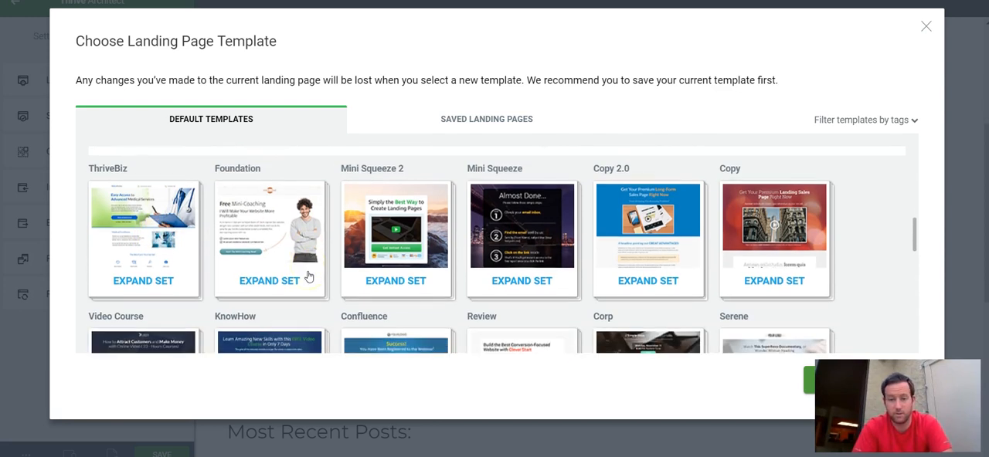
scroll(309, 277, up, 2)
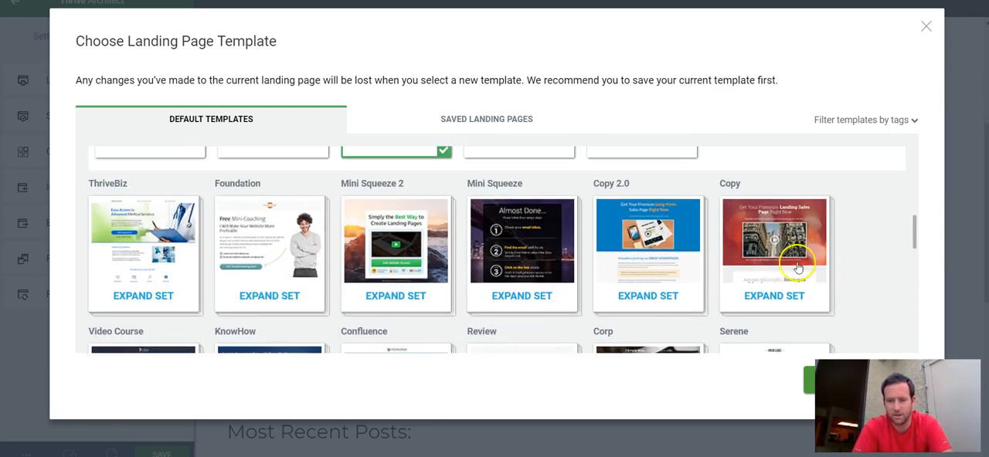
scroll(773, 263, down, 3)
scroll(658, 232, up, 1)
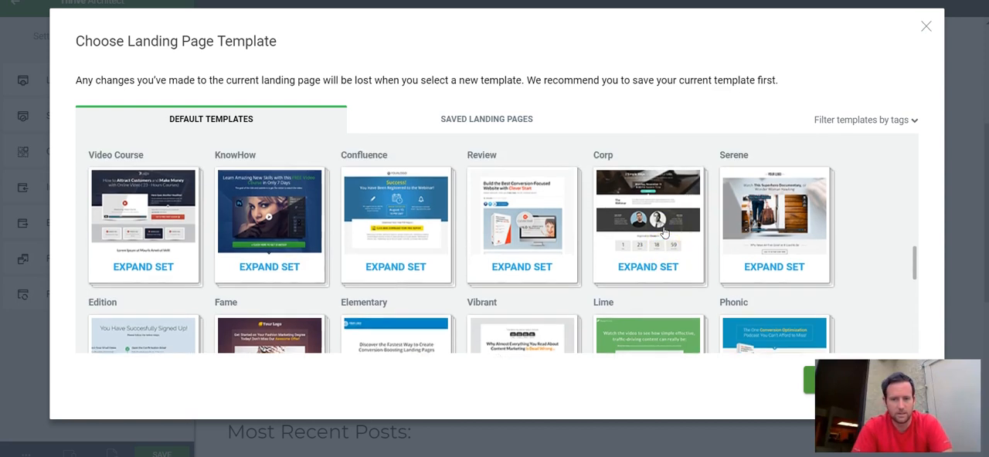
scroll(649, 249, down, 4)
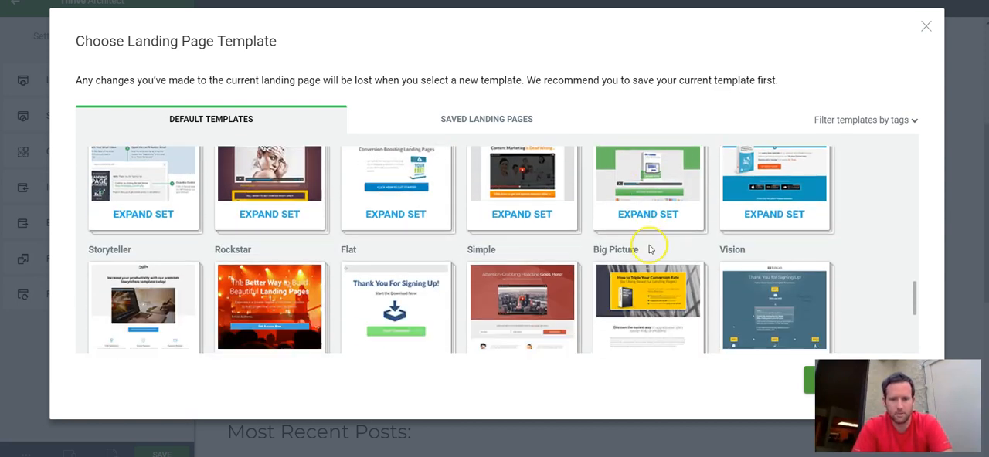
scroll(649, 249, down, 2)
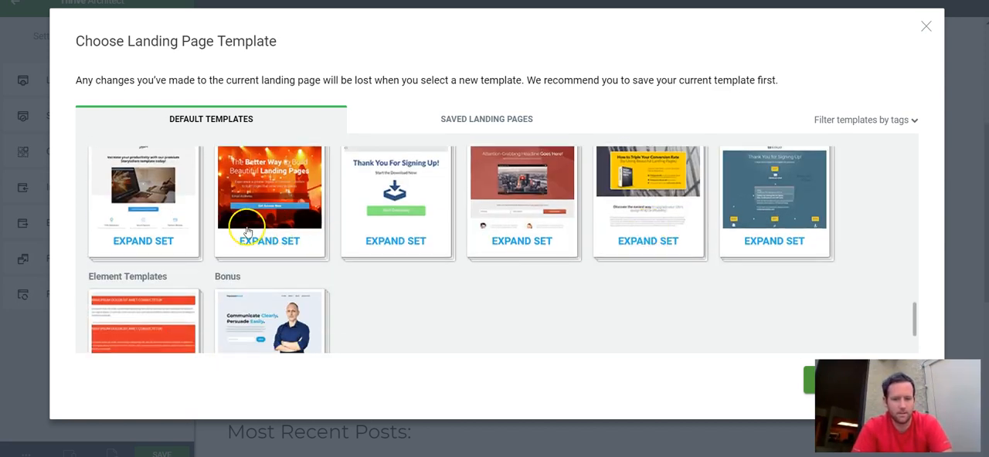
scroll(239, 221, down, 1)
scroll(770, 177, up, 3)
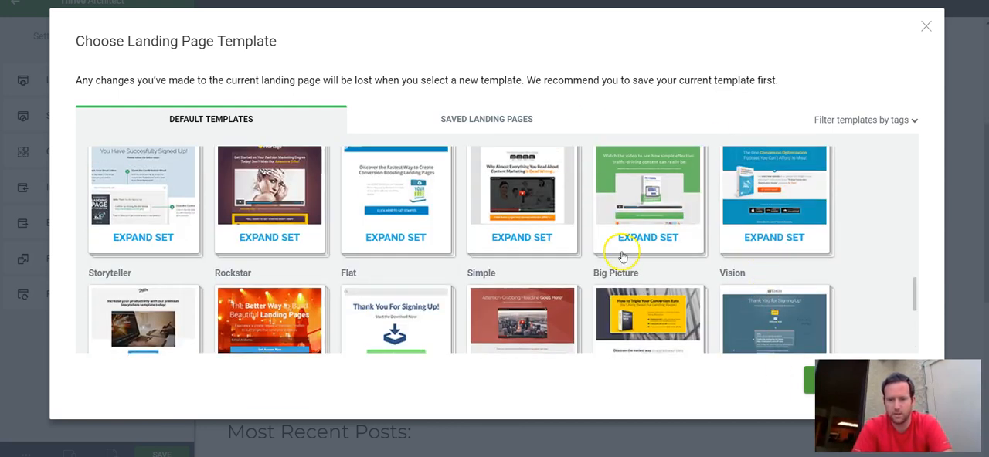
Step: Close the template chooser without changing the template and look over the homepage's headline and suitcase section
click(926, 26)
scroll(422, 185, up, 3)
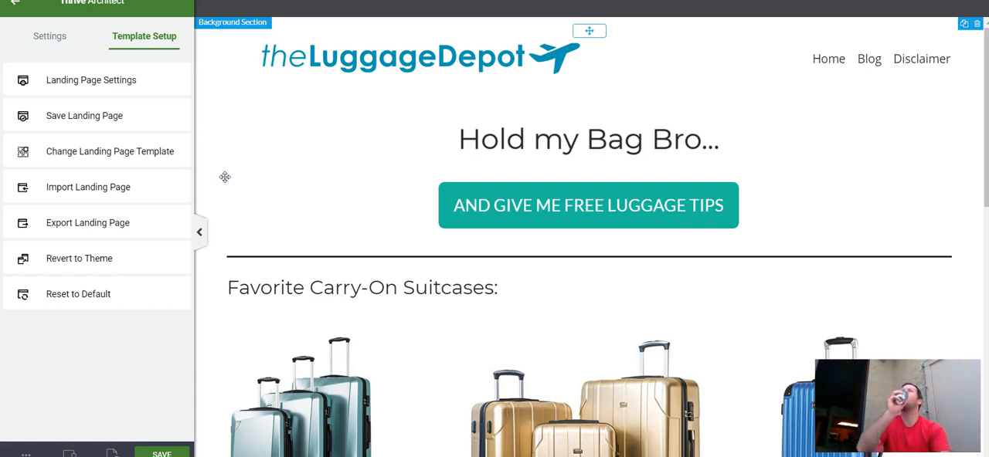
scroll(225, 177, down, 3)
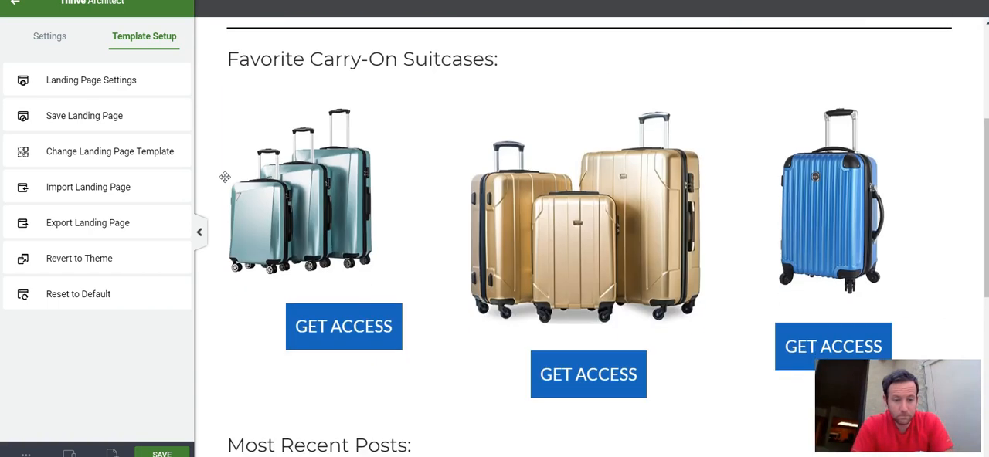